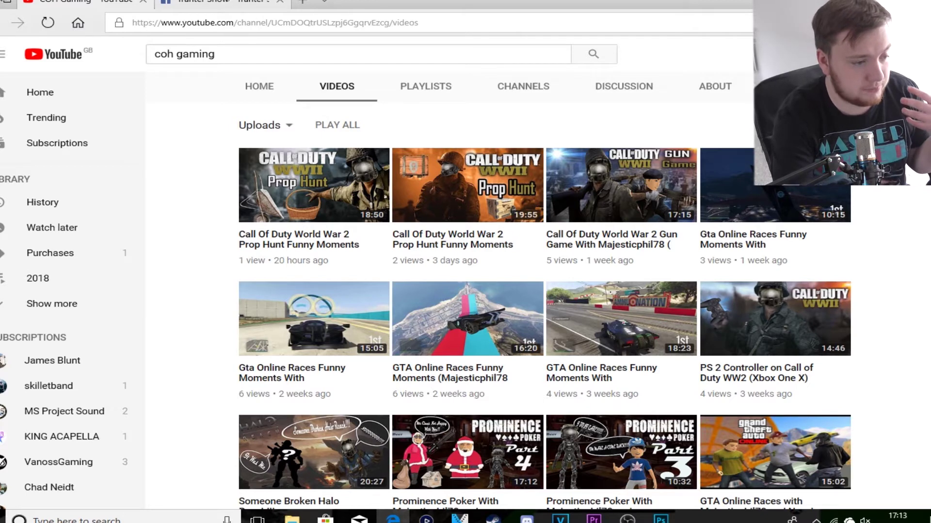
{"action": "left_click", "coordinate": [208, 4]}
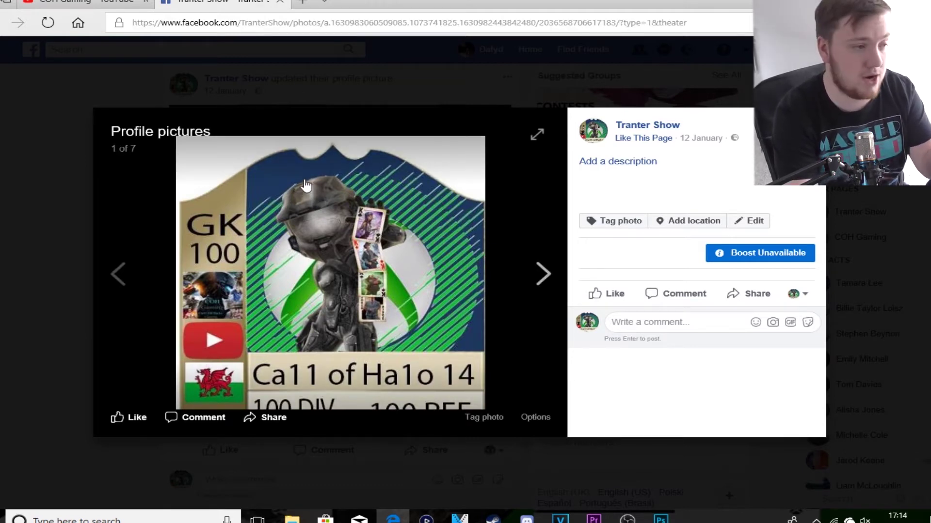
{"action": "left_click", "coordinate": [89, 4]}
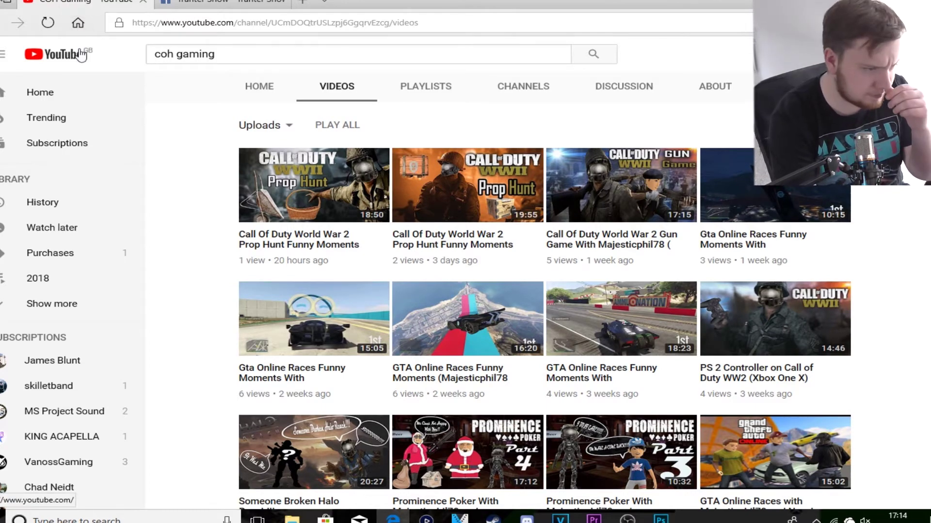
- Scroll down the channel's VIDEOS grid to the uploads from six to eight months ago
{"action": "scroll", "coordinate": [441, 199], "scroll_direction": "down", "scroll_amount": 3}
{"action": "scroll", "coordinate": [441, 199], "scroll_direction": "up", "scroll_amount": 3}
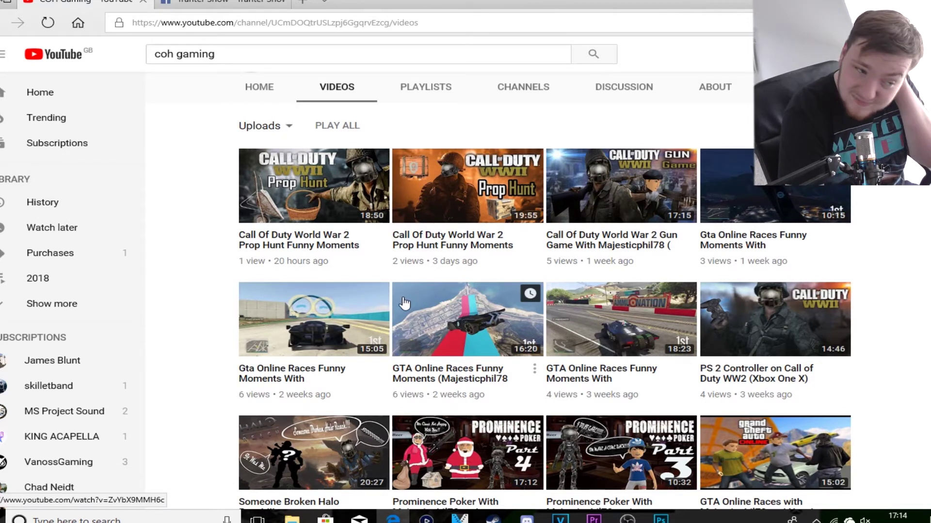
{"action": "scroll", "coordinate": [387, 293], "scroll_direction": "down", "scroll_amount": 1}
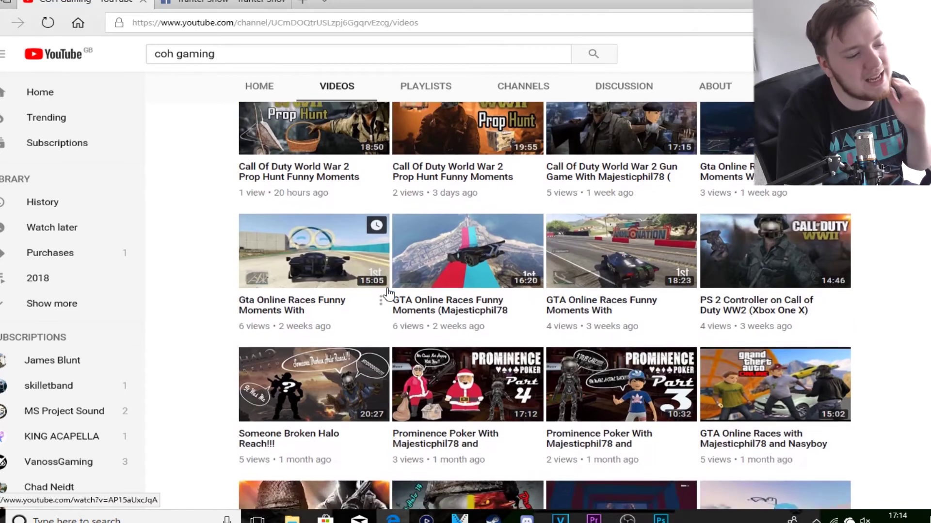
{"action": "scroll", "coordinate": [382, 290], "scroll_direction": "up", "scroll_amount": 1}
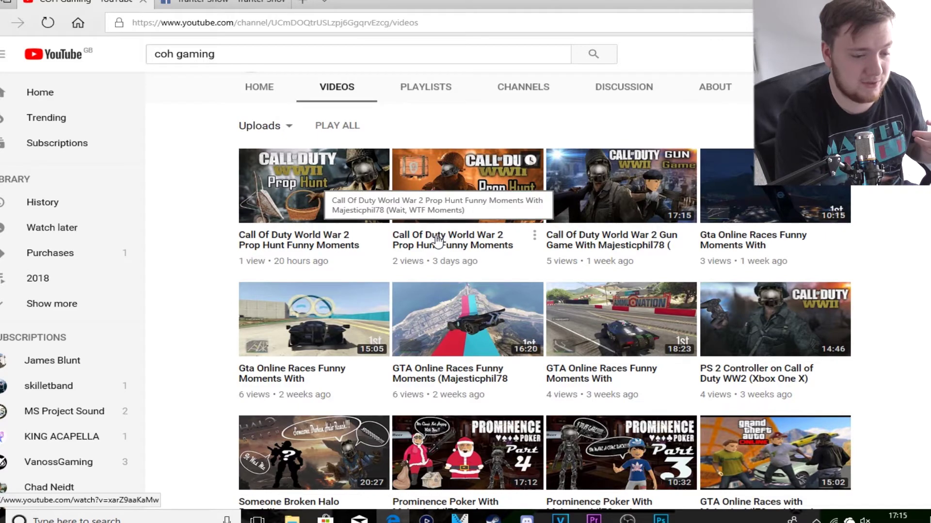
{"action": "scroll", "coordinate": [433, 244], "scroll_direction": "down", "scroll_amount": 1}
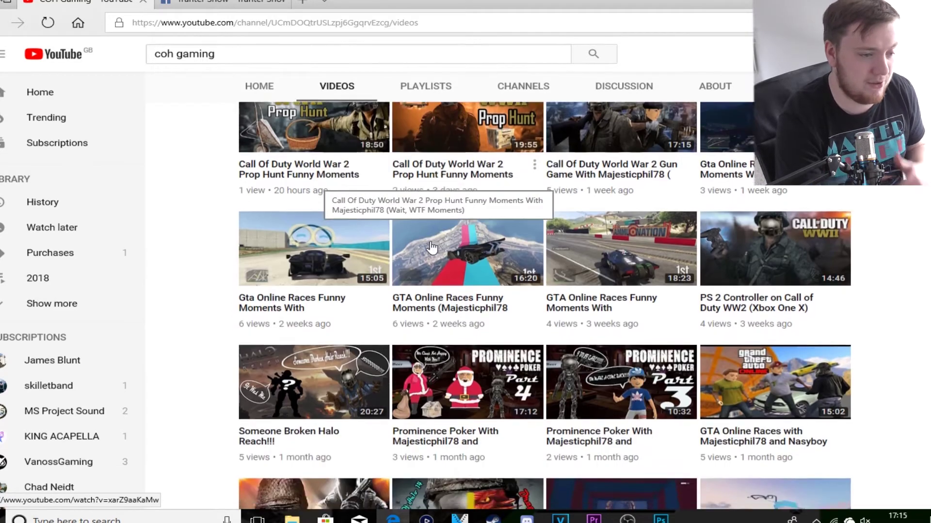
{"action": "scroll", "coordinate": [427, 247], "scroll_direction": "up", "scroll_amount": 3}
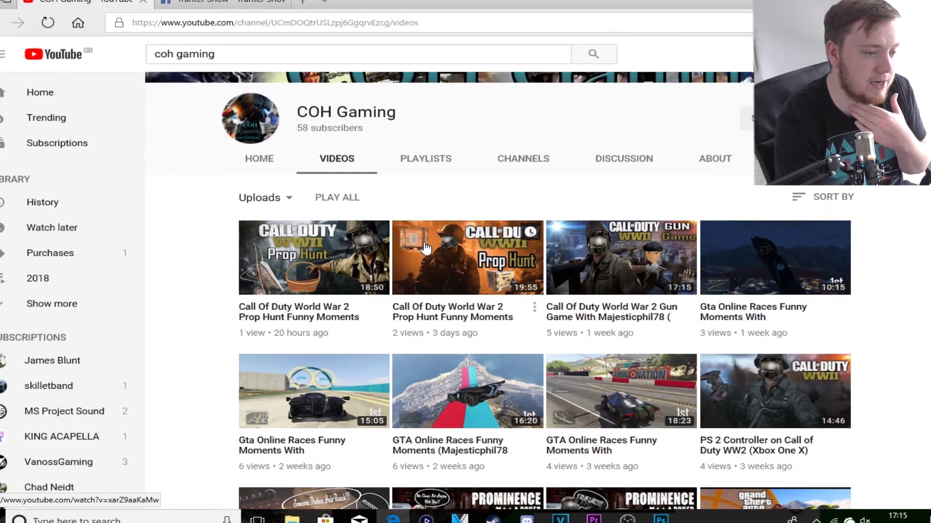
{"action": "scroll", "coordinate": [425, 249], "scroll_direction": "down", "scroll_amount": 1}
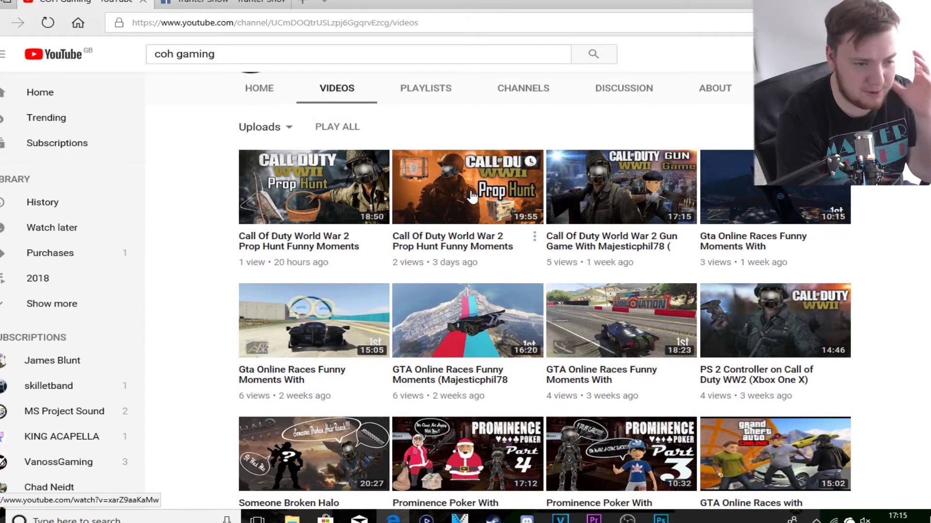
{"action": "scroll", "coordinate": [470, 201], "scroll_direction": "down", "scroll_amount": 1}
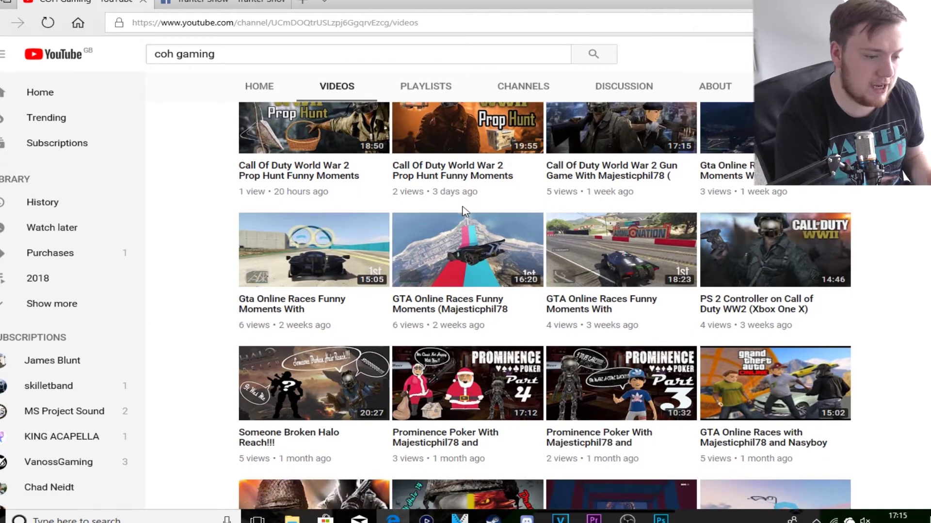
{"action": "scroll", "coordinate": [519, 277], "scroll_direction": "down", "scroll_amount": 1}
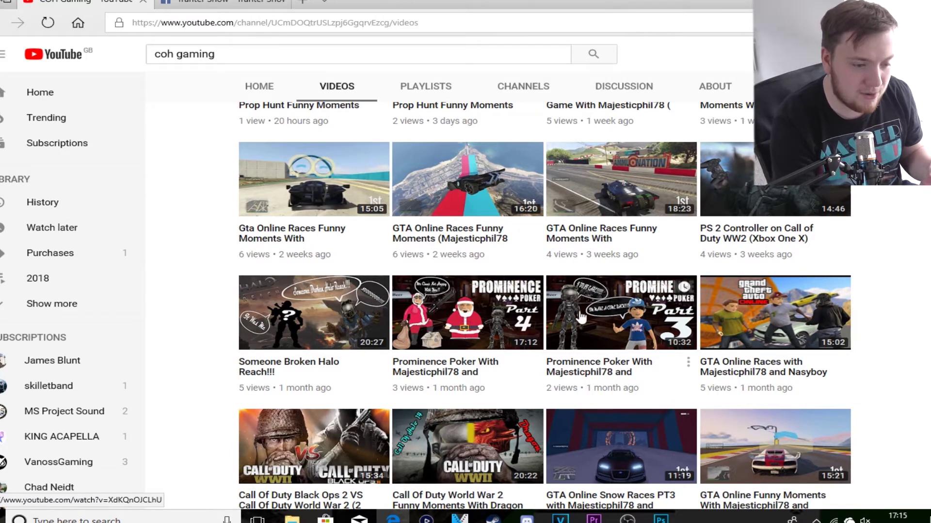
{"action": "scroll", "coordinate": [578, 318], "scroll_direction": "down", "scroll_amount": 3}
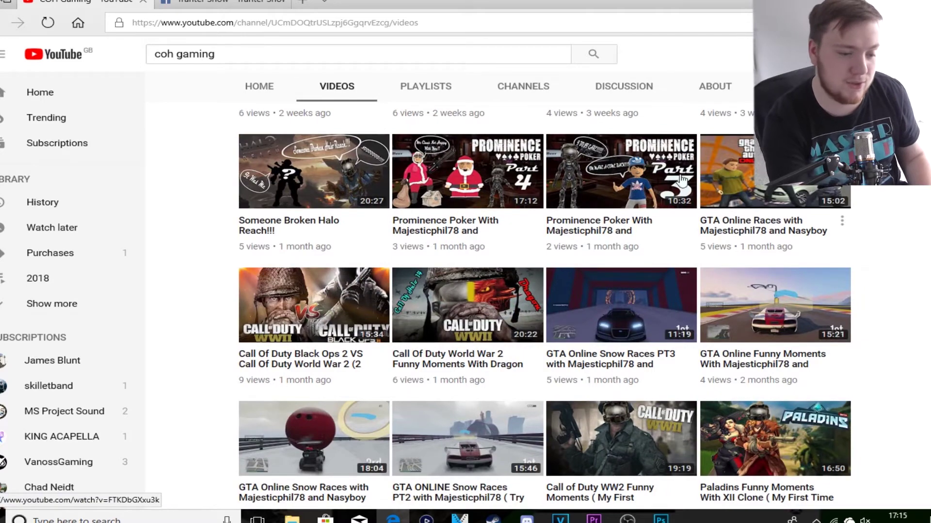
{"action": "scroll", "coordinate": [556, 230], "scroll_direction": "down", "scroll_amount": 5}
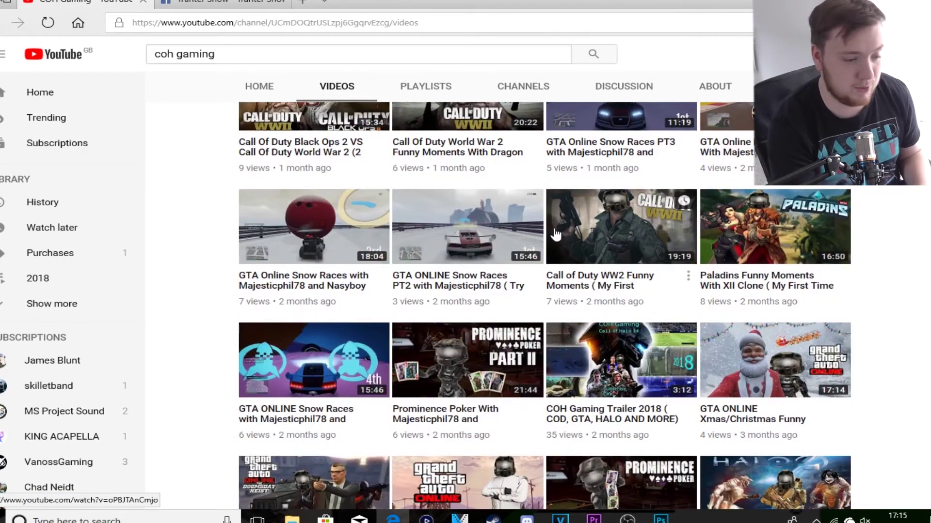
{"action": "scroll", "coordinate": [414, 425], "scroll_direction": "down", "scroll_amount": 5}
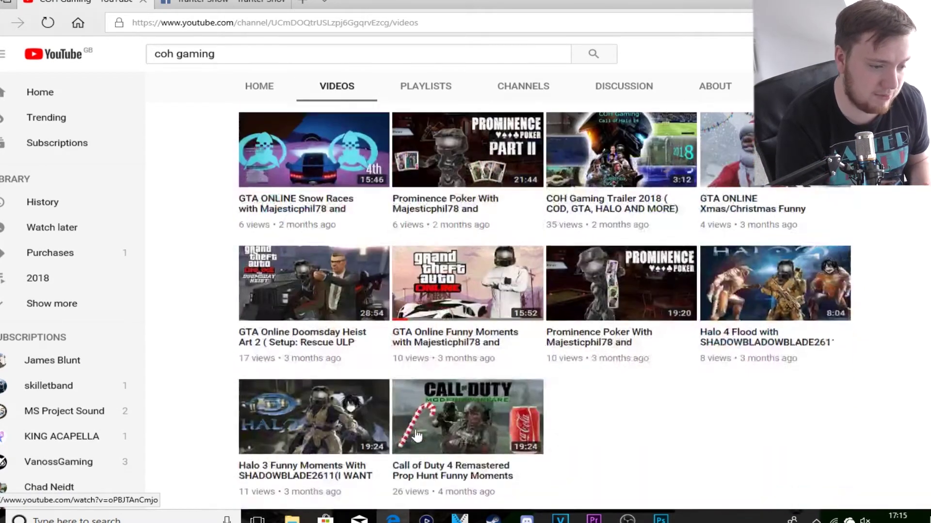
{"action": "scroll", "coordinate": [500, 395], "scroll_direction": "down", "scroll_amount": 3}
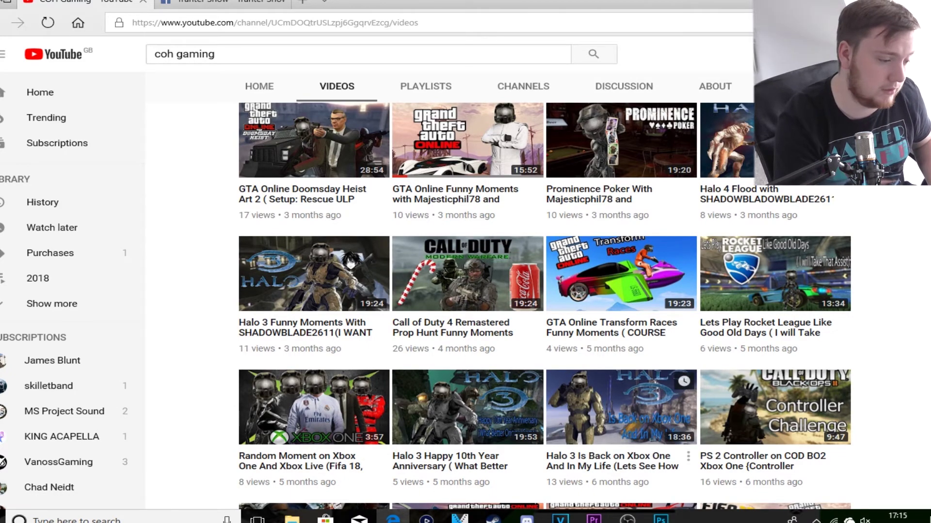
{"action": "scroll", "coordinate": [630, 388], "scroll_direction": "down", "scroll_amount": 5}
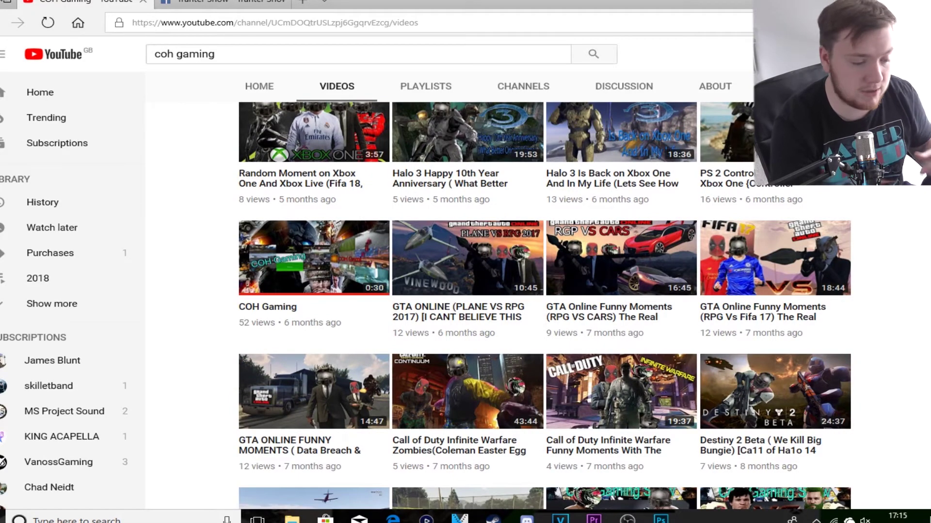
{"action": "key", "text": "super"}
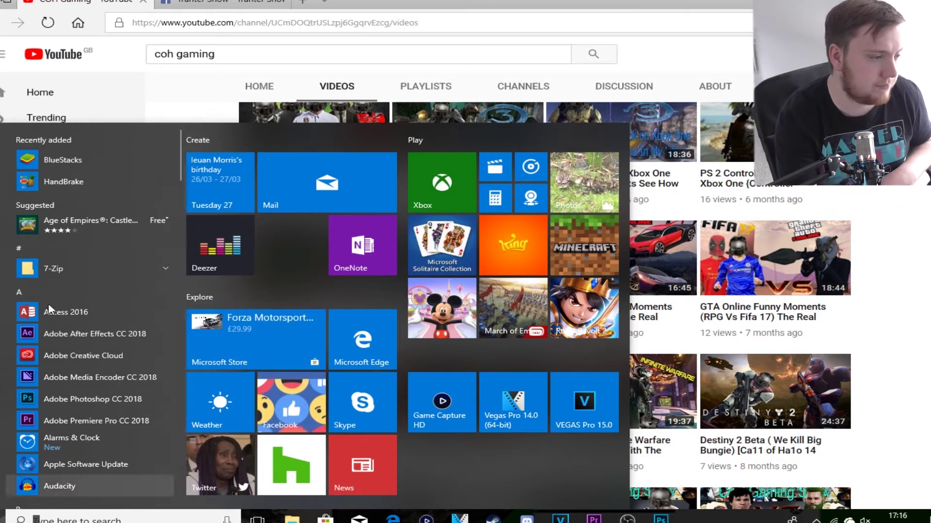
- Launch Xbox Avatars from the X section of the Start menu's alphabetical app index
{"action": "left_click", "coordinate": [59, 286]}
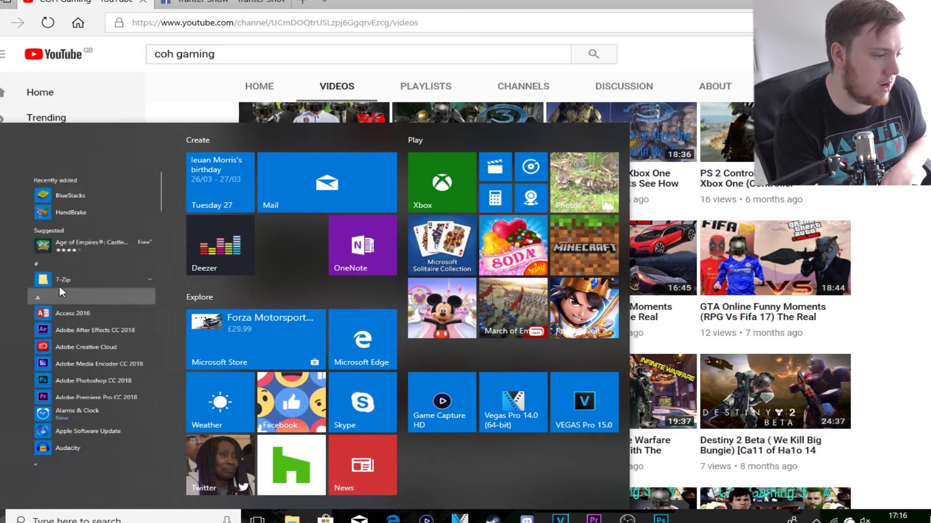
{"action": "left_click", "coordinate": [106, 390]}
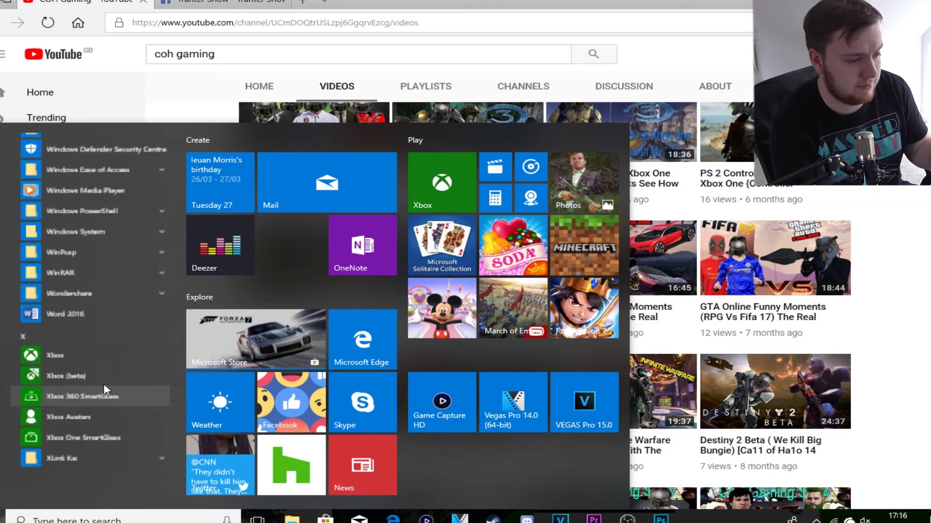
{"action": "left_click", "coordinate": [106, 423]}
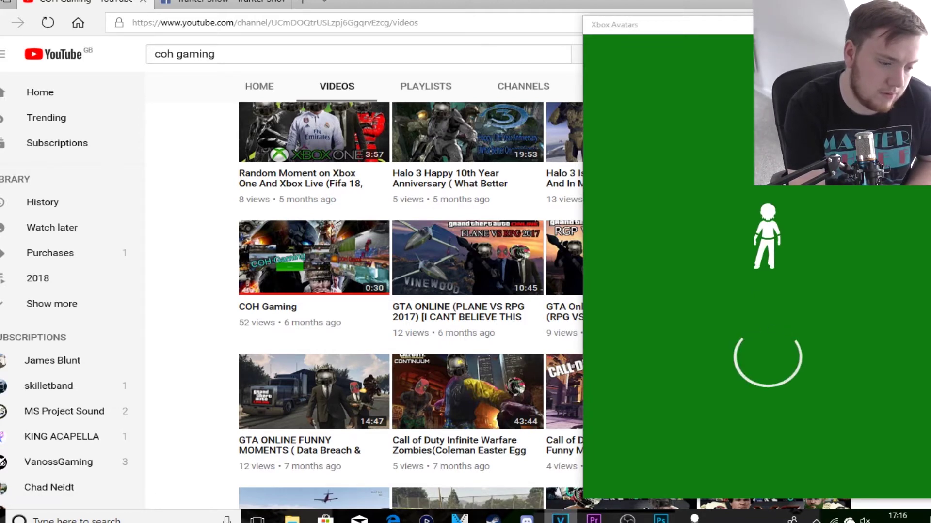
{"action": "right_click", "coordinate": [560, 519]}
- Close the VEGAS Pro window from its taskbar preview and discard the Untitled project's changes
{"action": "left_click", "coordinate": [559, 518]}
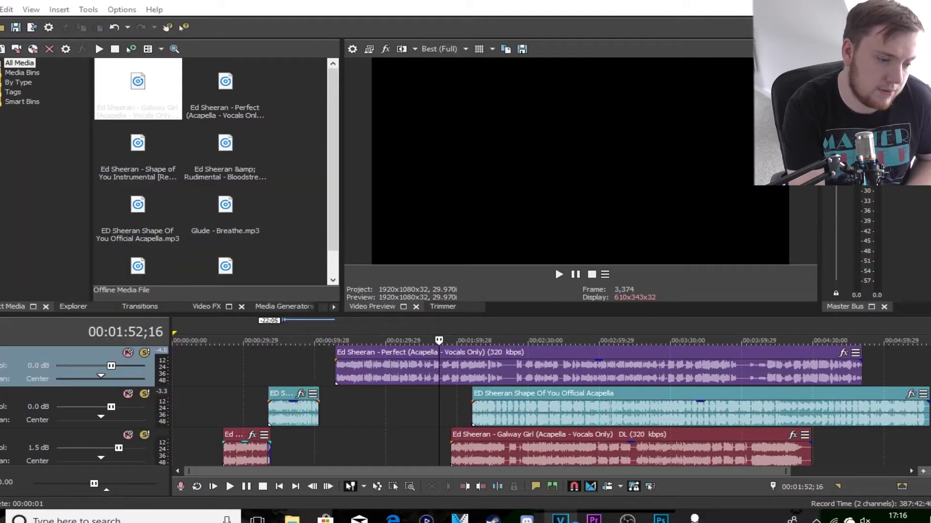
{"action": "mouse_move", "coordinate": [560, 517]}
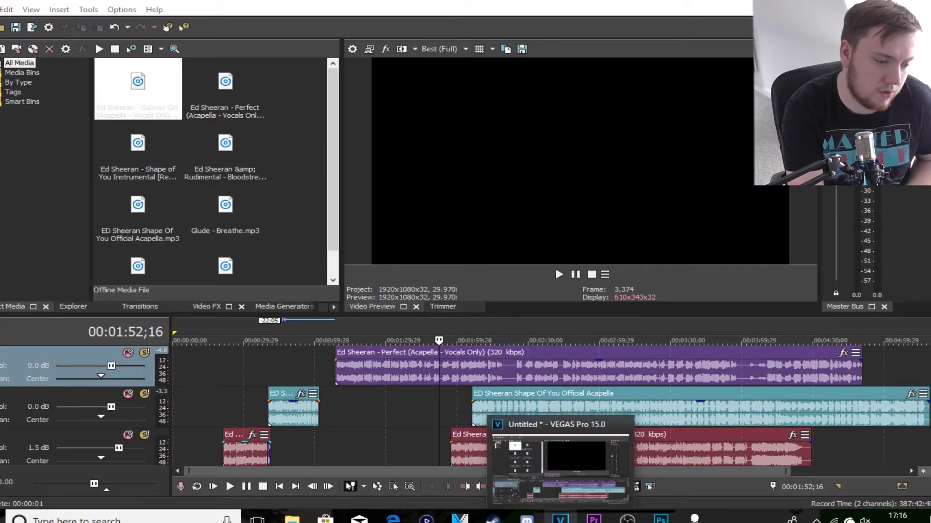
{"action": "mouse_move", "coordinate": [623, 426]}
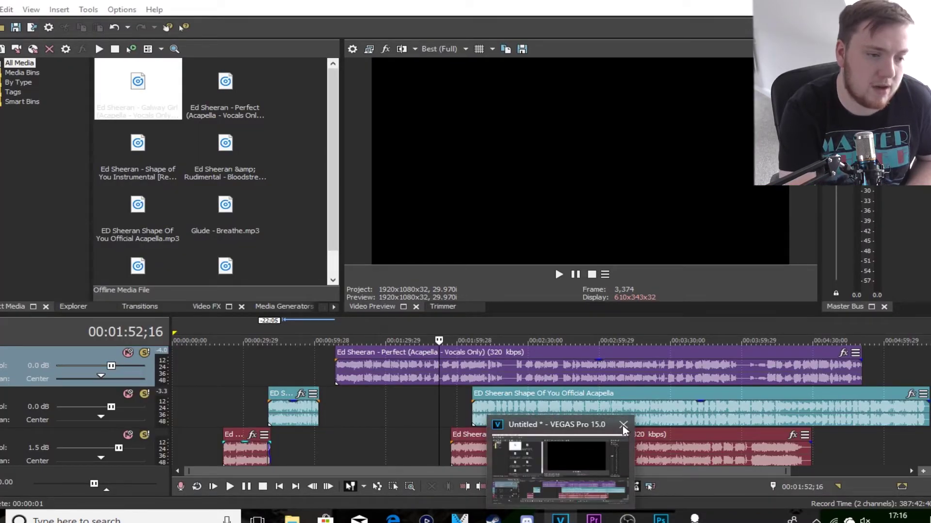
{"action": "left_click", "coordinate": [623, 427]}
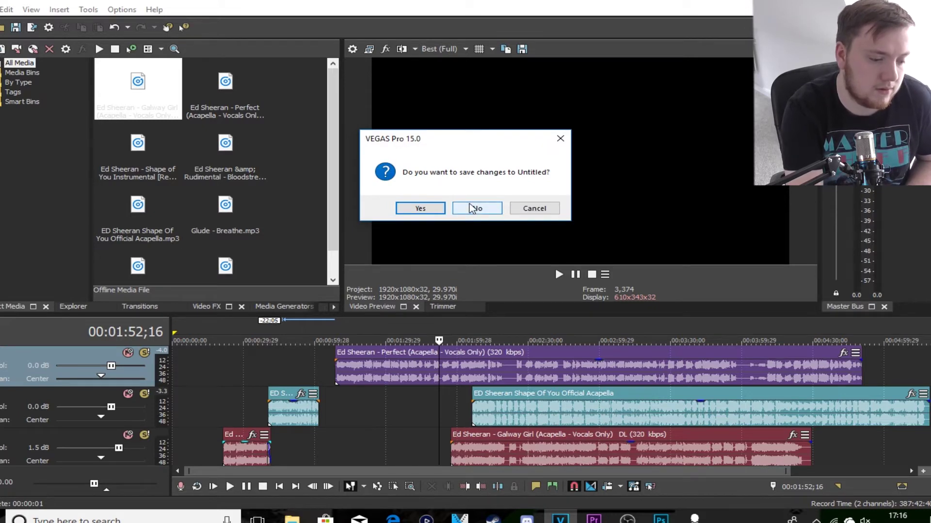
{"action": "left_click", "coordinate": [472, 208]}
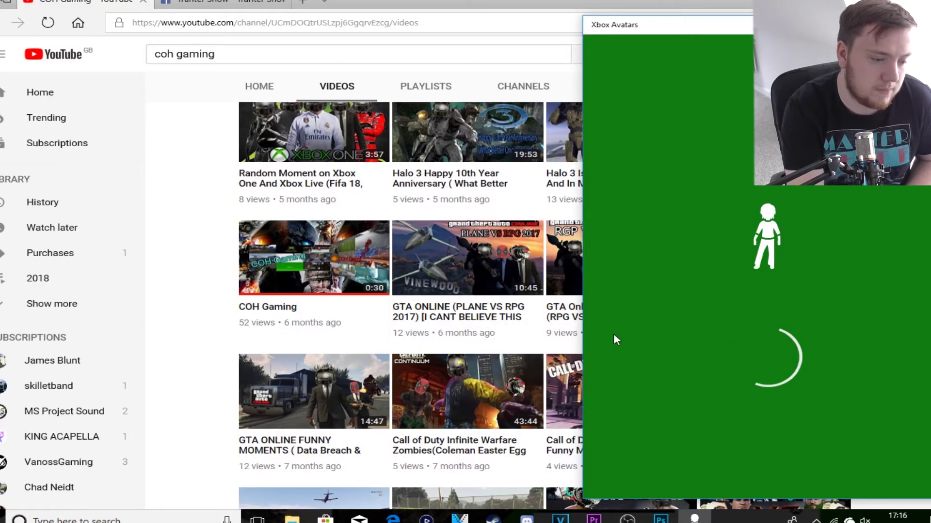
- Bring the YouTube channel page back and scroll through its uploads while Photoshop loads
{"action": "left_click", "coordinate": [214, 322]}
{"action": "scroll", "coordinate": [221, 318], "scroll_direction": "up", "scroll_amount": 10}
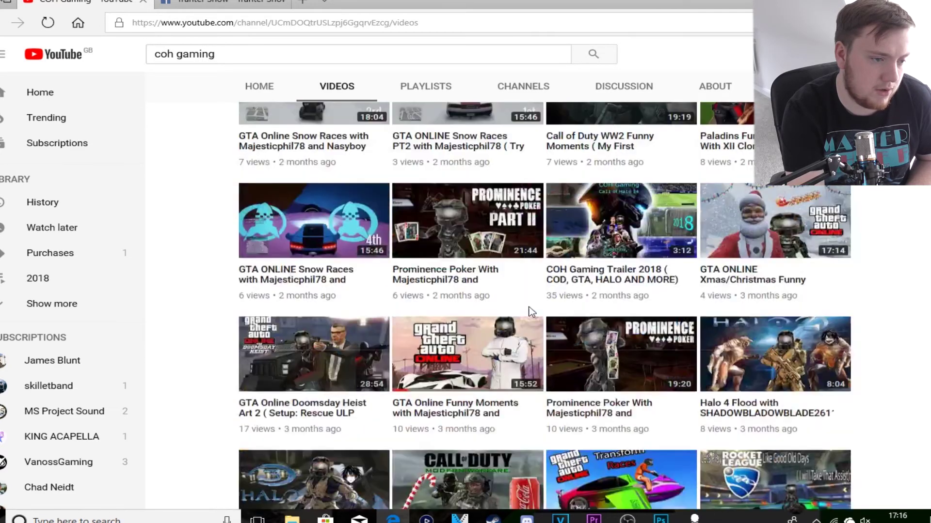
{"action": "scroll", "coordinate": [532, 312], "scroll_direction": "up", "scroll_amount": 10}
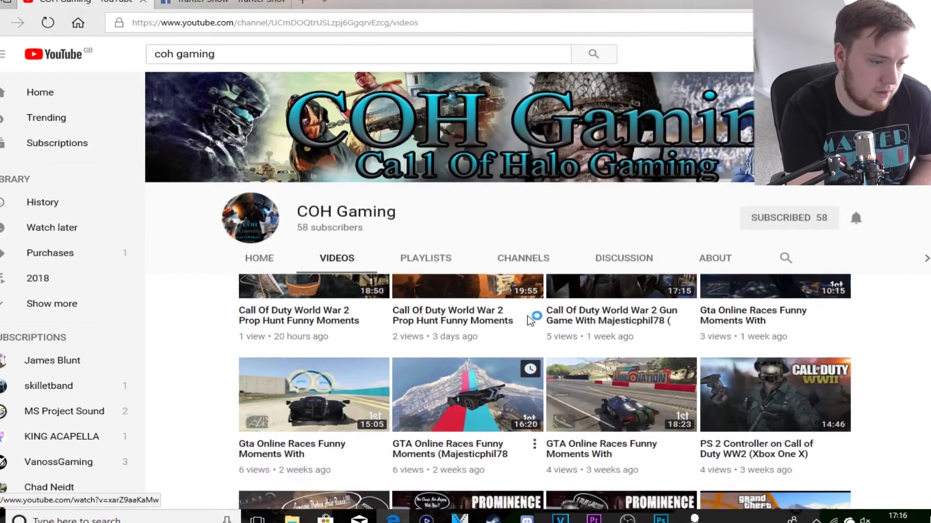
{"action": "scroll", "coordinate": [529, 320], "scroll_direction": "up", "scroll_amount": 3}
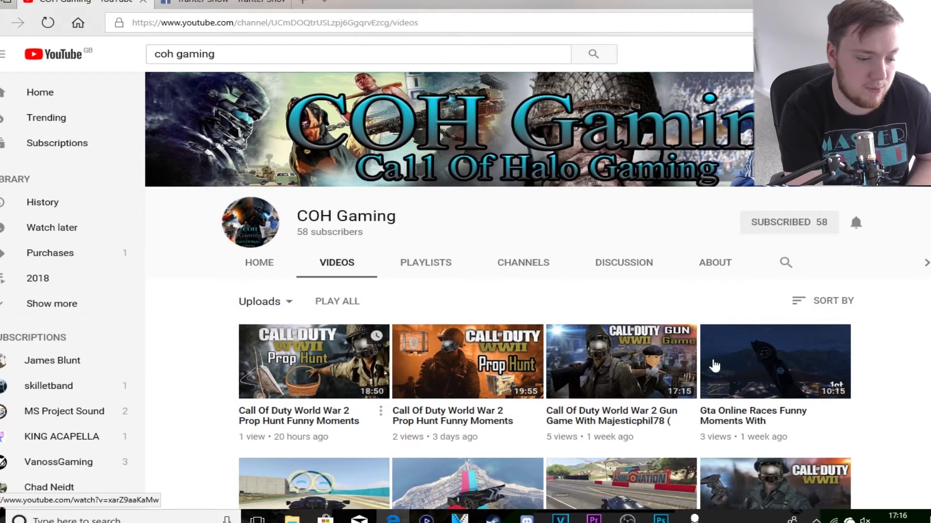
{"action": "scroll", "coordinate": [622, 395], "scroll_direction": "down", "scroll_amount": 3}
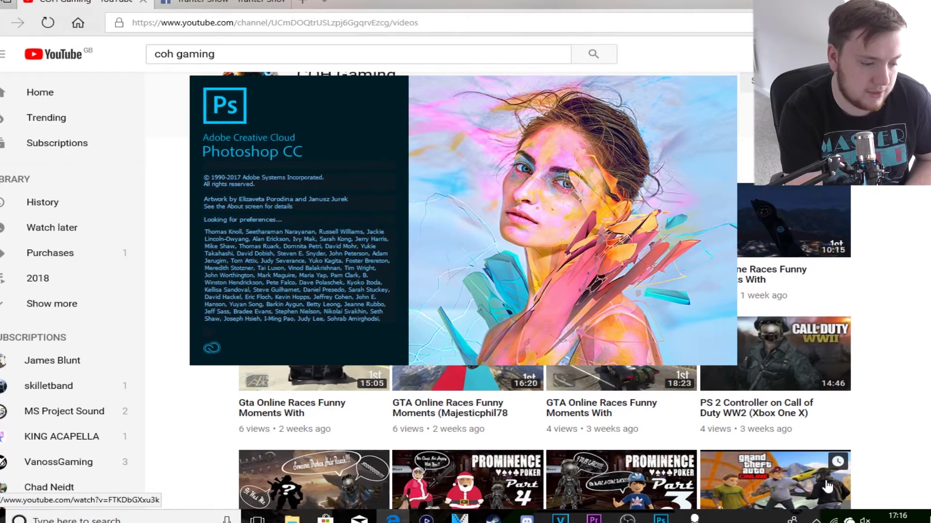
{"action": "scroll", "coordinate": [827, 486], "scroll_direction": "down", "scroll_amount": 4}
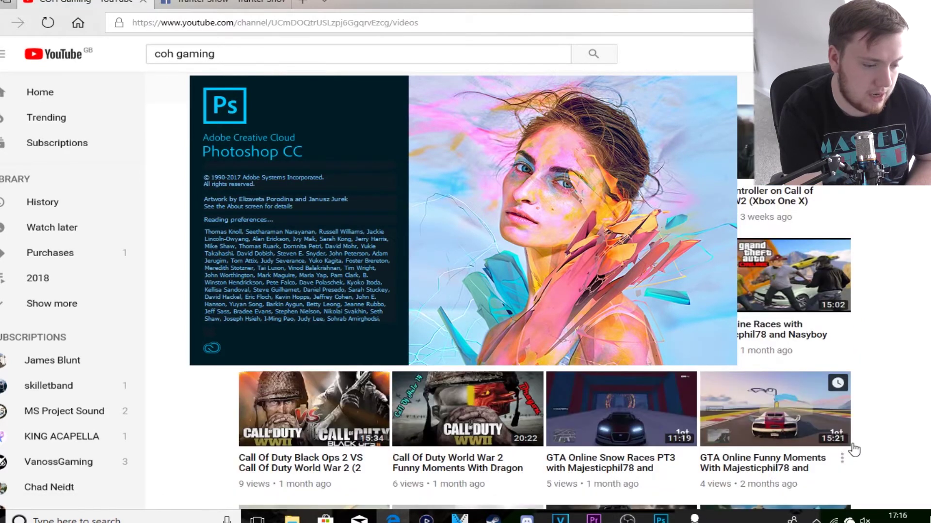
{"action": "scroll", "coordinate": [854, 453], "scroll_direction": "down", "scroll_amount": 3}
{"action": "scroll", "coordinate": [849, 457], "scroll_direction": "down", "scroll_amount": 6}
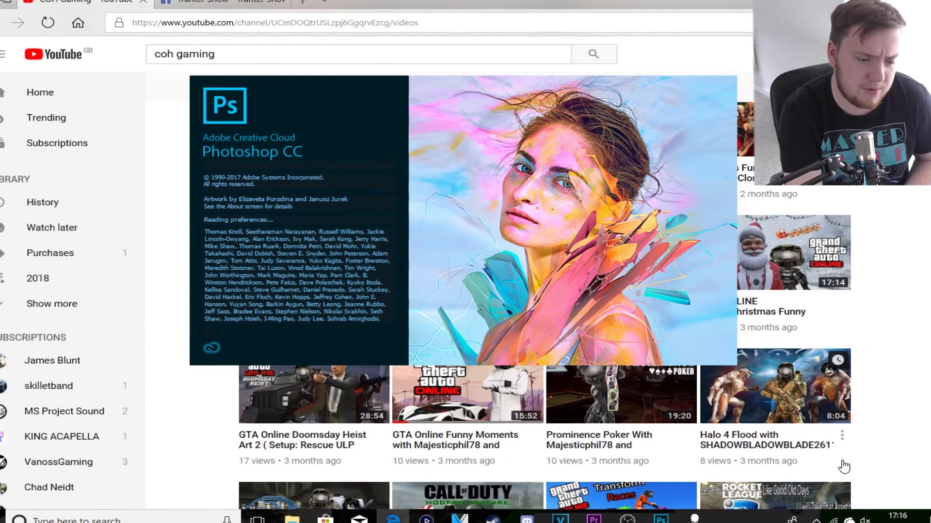
{"action": "scroll", "coordinate": [843, 466], "scroll_direction": "down", "scroll_amount": 3}
{"action": "scroll", "coordinate": [845, 431], "scroll_direction": "up", "scroll_amount": 9}
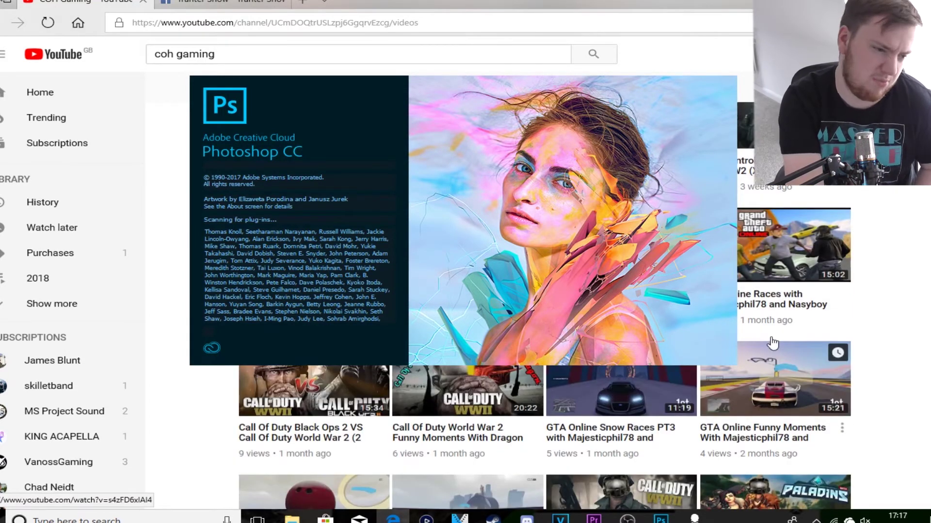
{"action": "scroll", "coordinate": [773, 343], "scroll_direction": "up", "scroll_amount": 6}
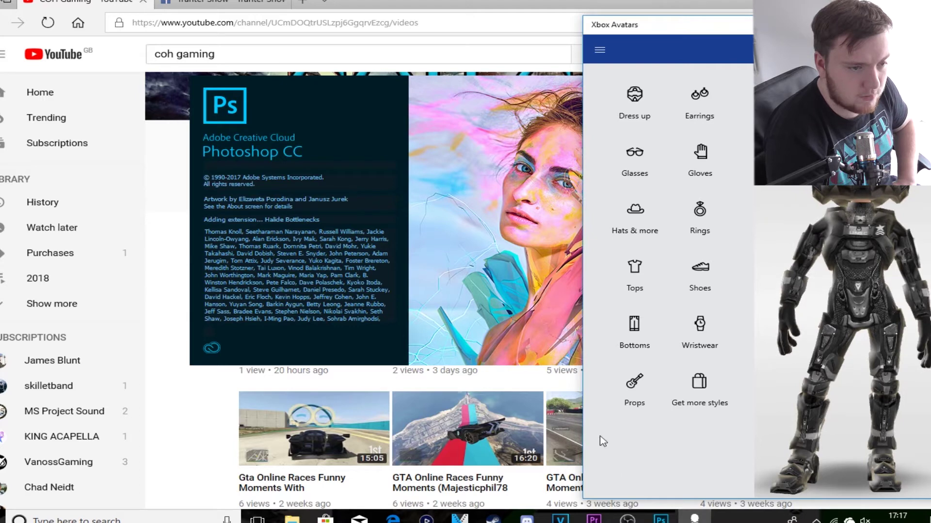
- Widen the Xbox Avatars window and switch to taking a photo of the armoured avatar
{"action": "left_click_drag", "start_coordinate": [585, 353], "coordinate": [342, 333]}
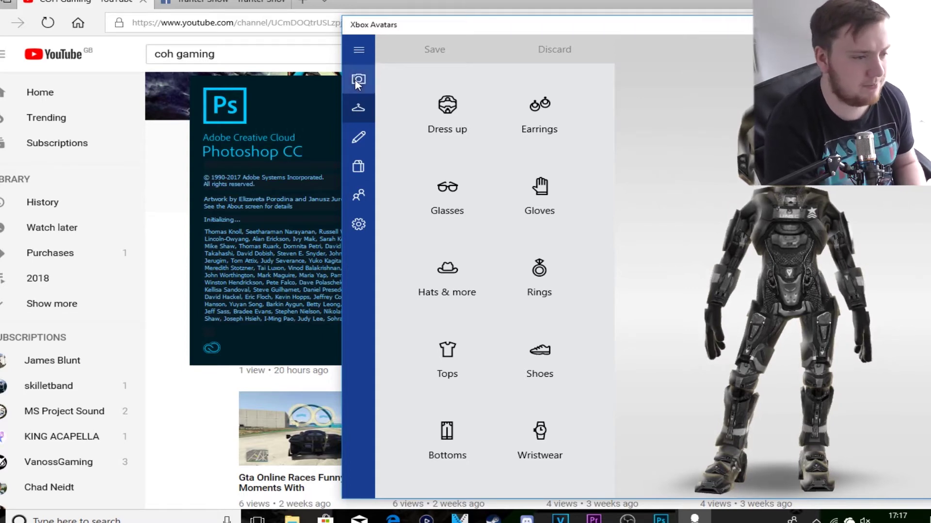
{"action": "left_click", "coordinate": [359, 80]}
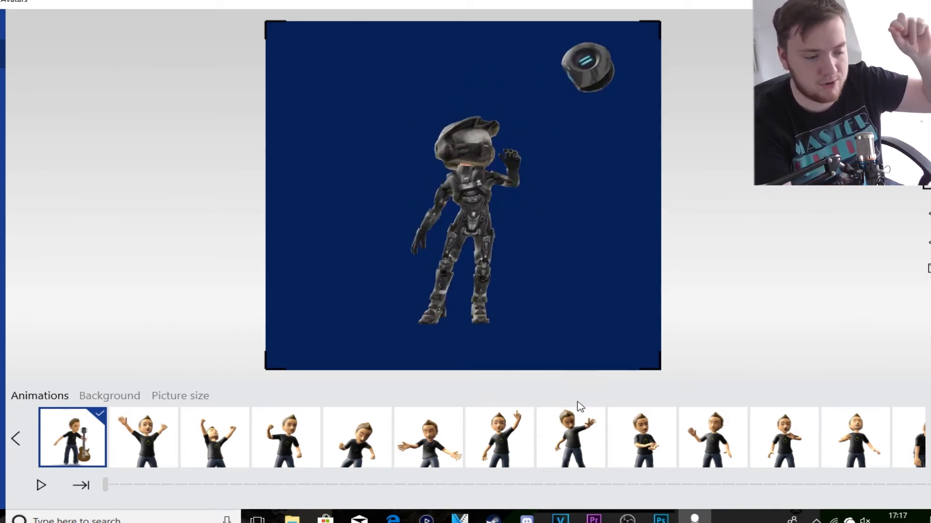
- Try several animations including Big yes!, return to the first guitar pose, then show picture sizes
{"action": "left_click", "coordinate": [569, 432]}
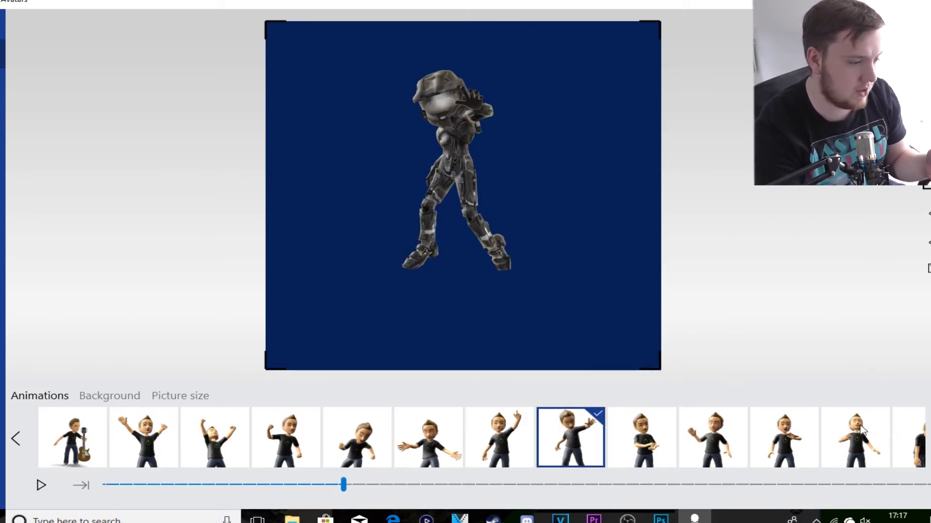
{"action": "left_click", "coordinate": [918, 438]}
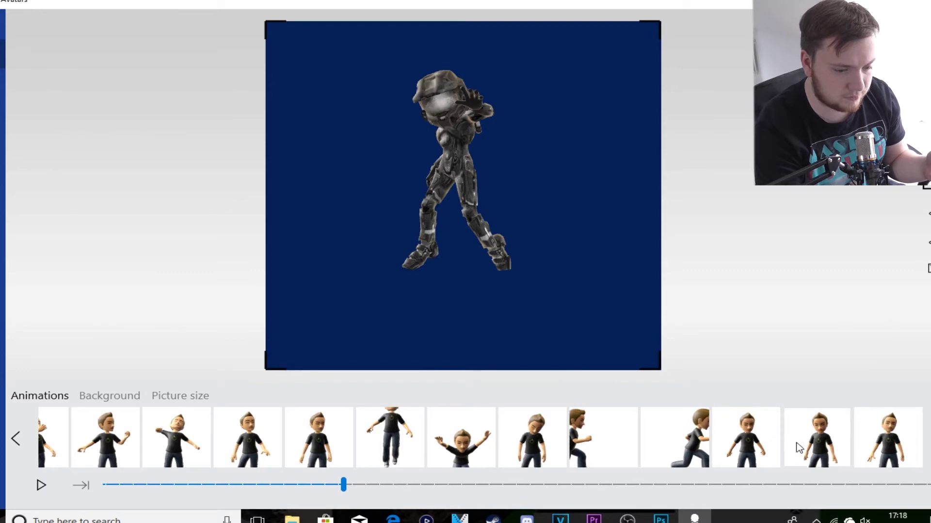
{"action": "left_click", "coordinate": [27, 446]}
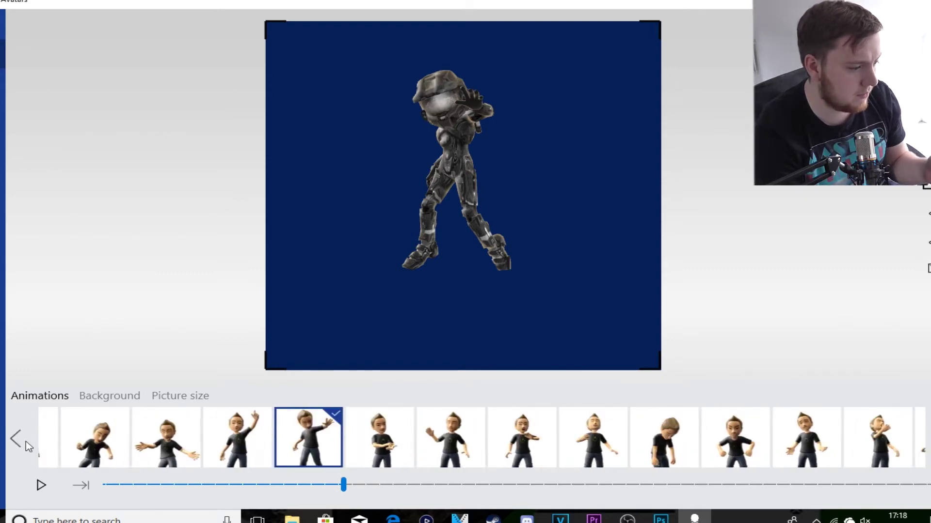
{"action": "left_click", "coordinate": [27, 446]}
{"action": "left_click", "coordinate": [73, 453]}
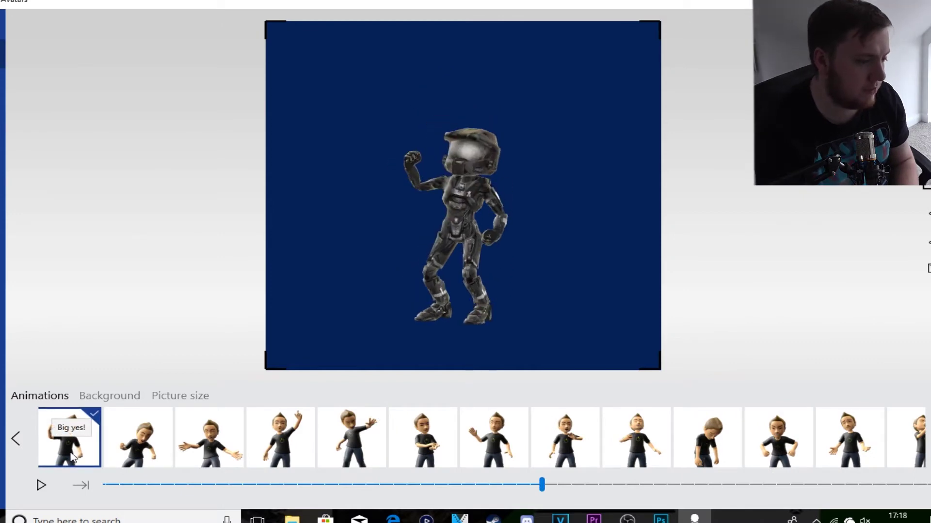
{"action": "left_click", "coordinate": [16, 438]}
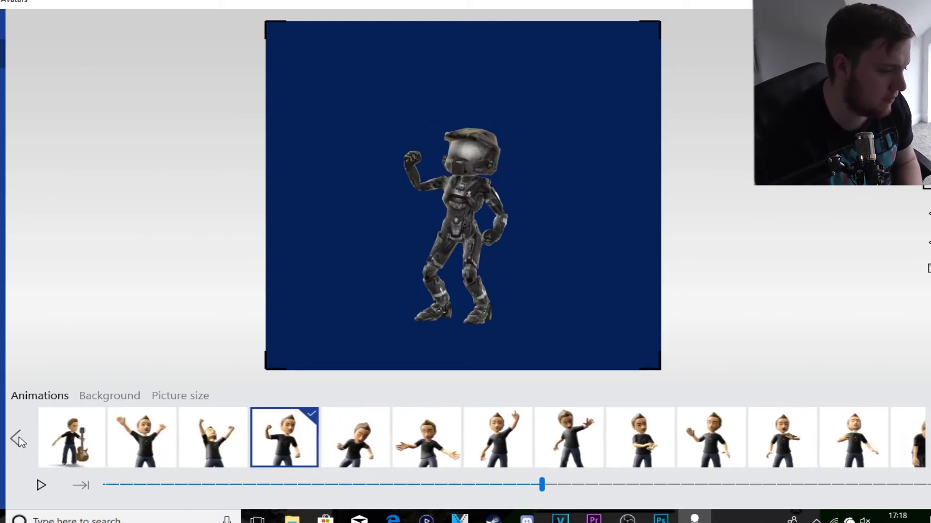
{"action": "left_click", "coordinate": [73, 446]}
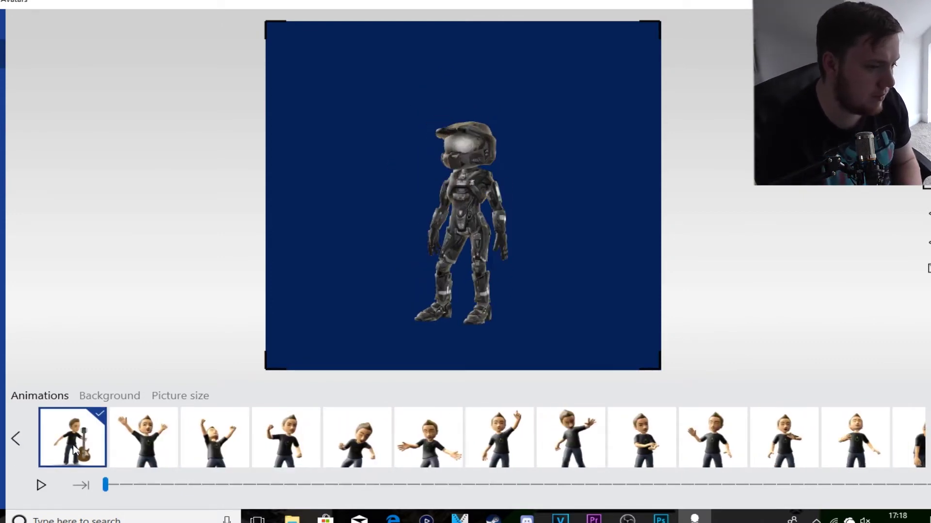
{"action": "left_click", "coordinate": [174, 397]}
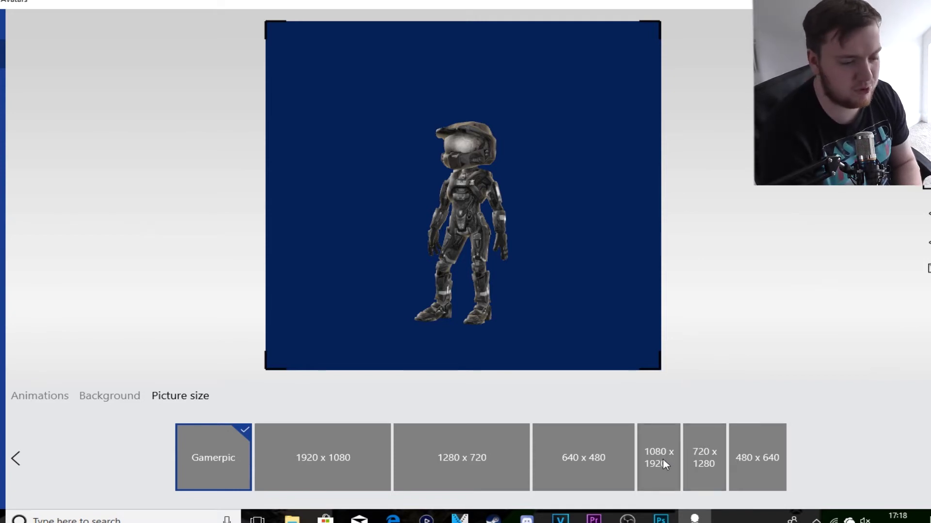
- Choose the tall 1080 x 1920 picture size for the avatar photo
{"action": "left_click", "coordinate": [662, 459]}
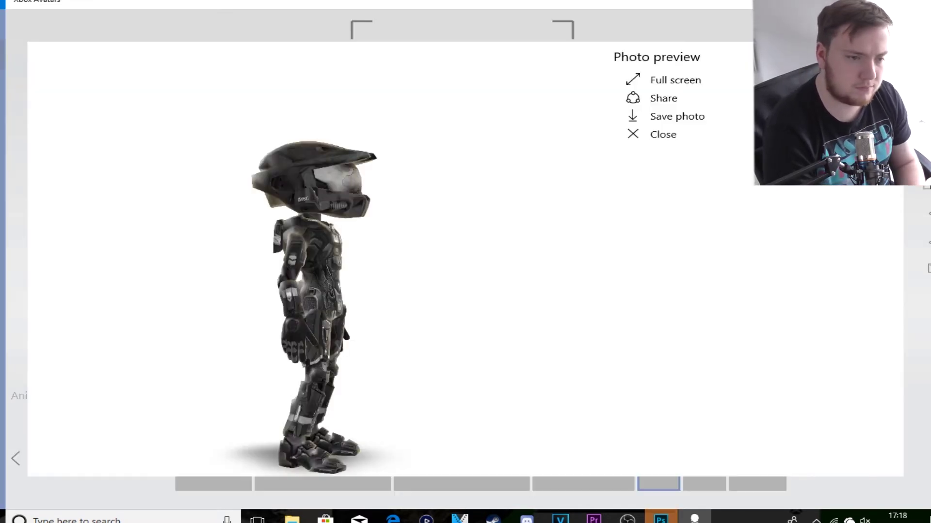
- Save the photo as MyAvatar2 by appending 2 to the suggested name, then close the preview
{"action": "left_click", "coordinate": [696, 123]}
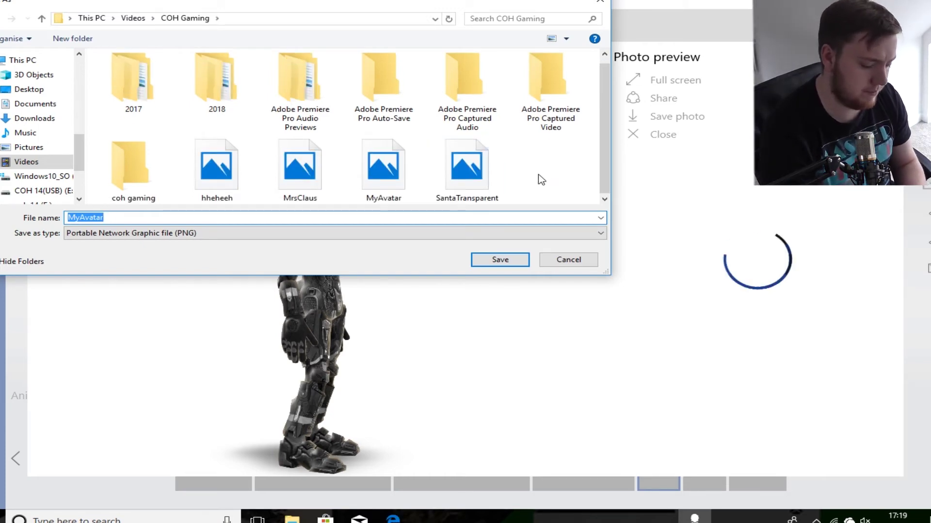
{"action": "key", "text": "End"}
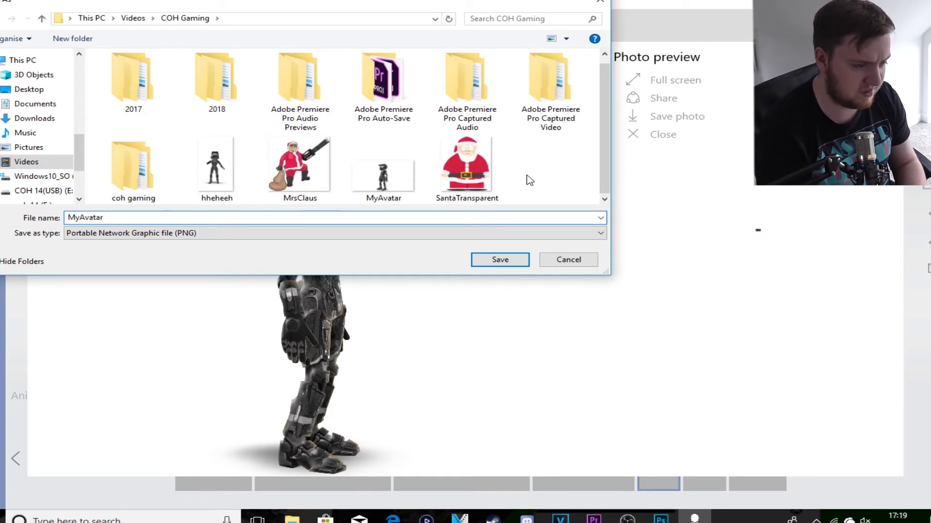
{"action": "type", "text": "2"}
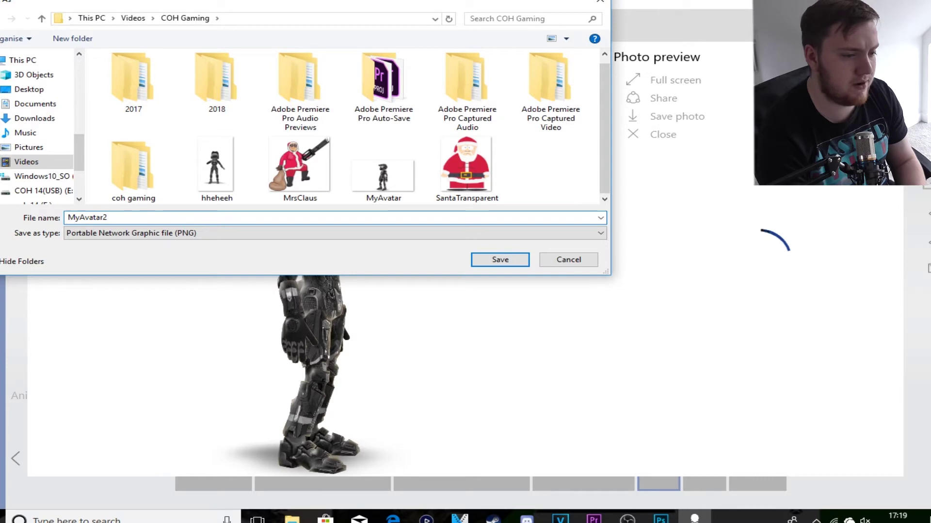
{"action": "left_click", "coordinate": [496, 262]}
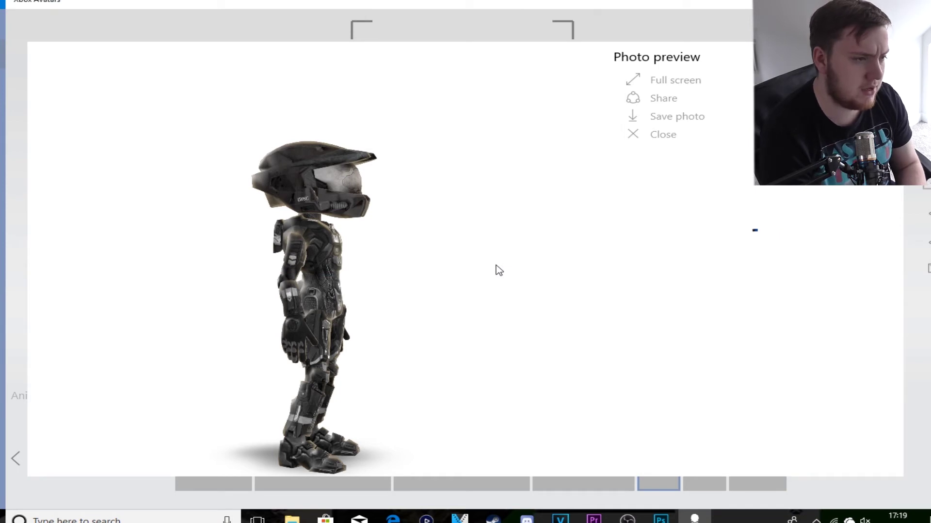
{"action": "key", "text": "Escape"}
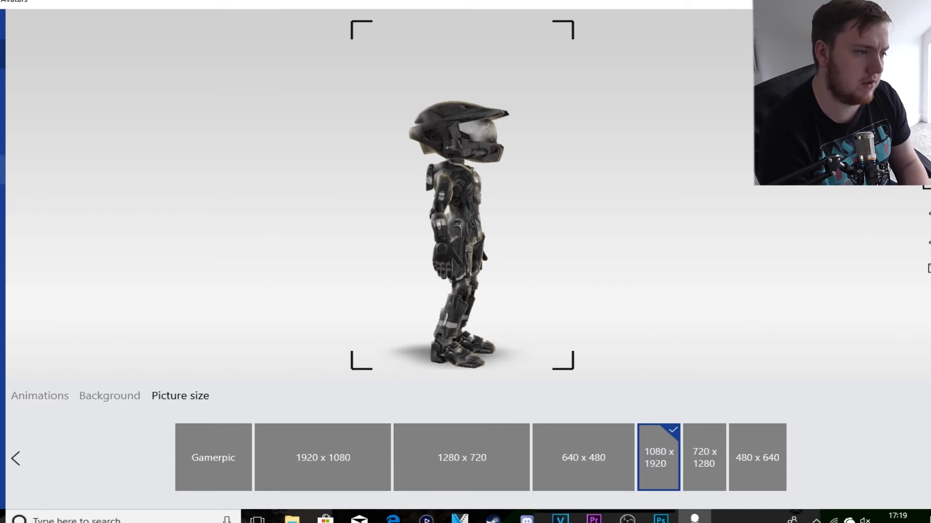
- In Friends, open the style details of the avatar wearing a cowboy hat and black suit
{"action": "left_click", "coordinate": [3, 169]}
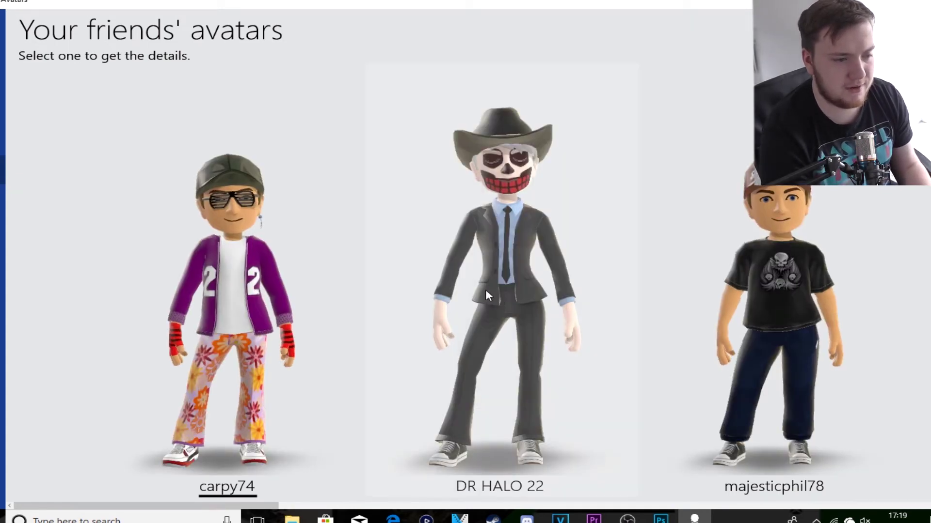
{"action": "left_click", "coordinate": [472, 292]}
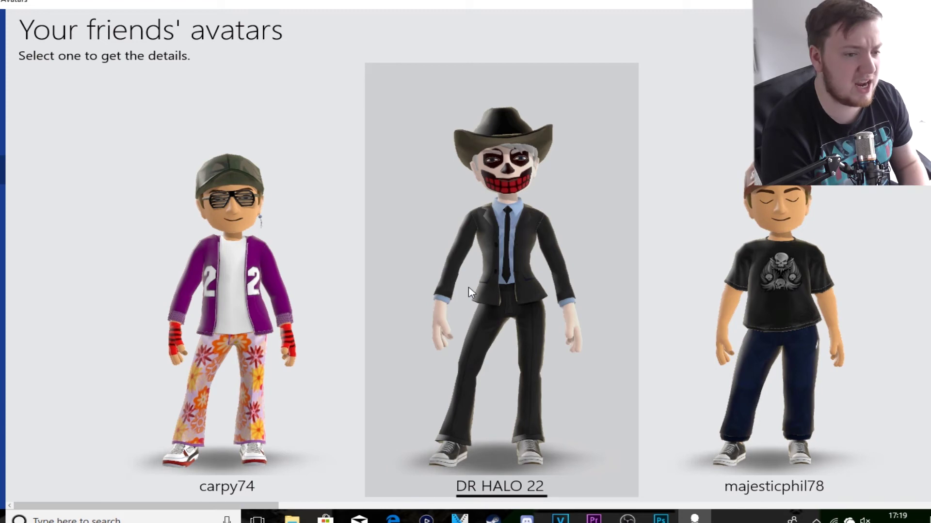
{"action": "left_click", "coordinate": [469, 291]}
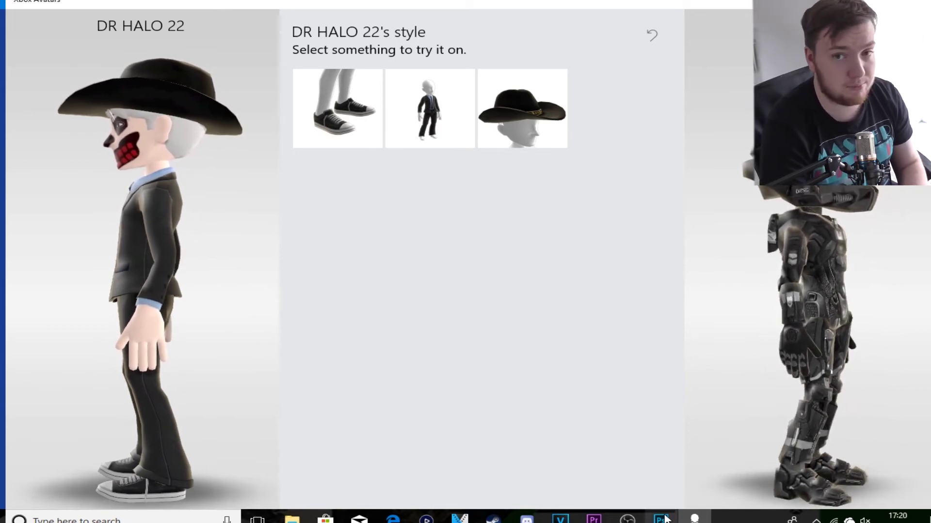
{"action": "mouse_move", "coordinate": [661, 517]}
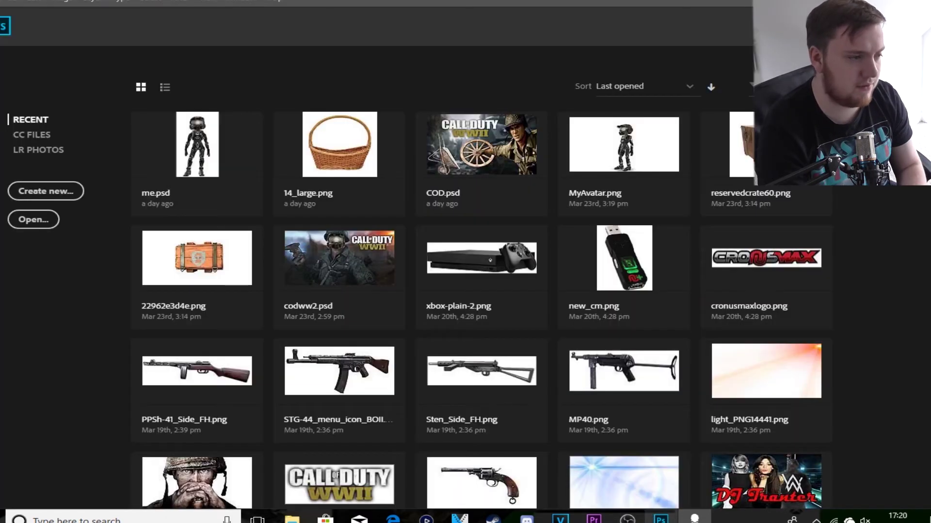
- Create a new 1500 x 844 px, 72 ppi document with Transparent background contents
{"action": "left_click", "coordinate": [661, 517]}
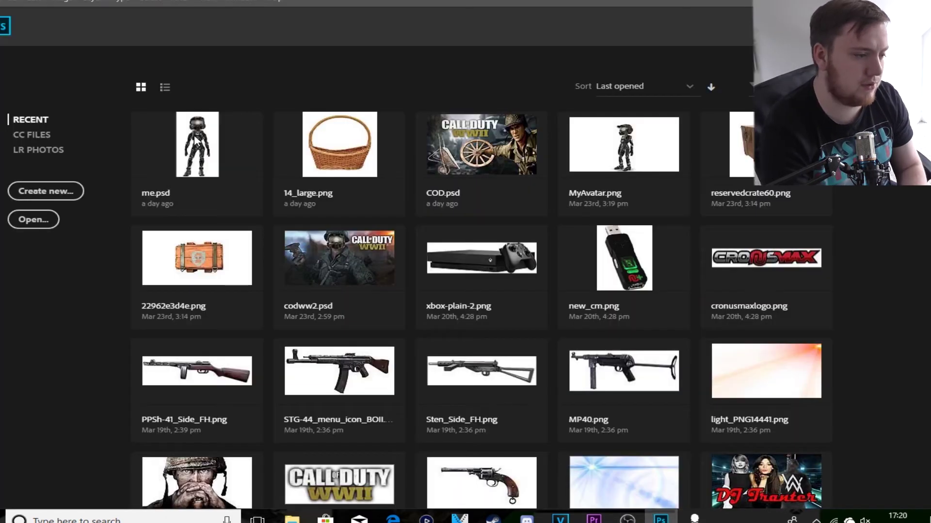
{"action": "left_click", "coordinate": [48, 200]}
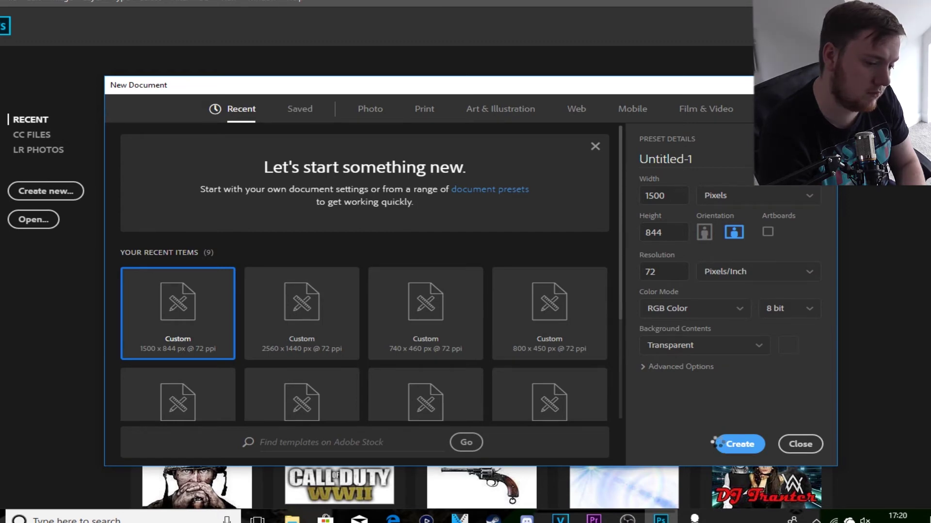
{"action": "left_click", "coordinate": [718, 448]}
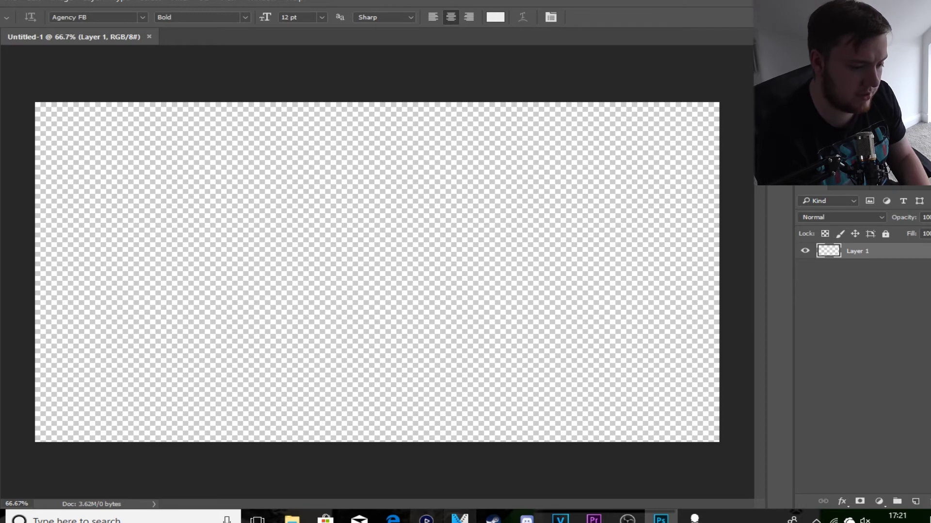
- Paste the Xbox Avatars style-comparison screenshot into Untitled-1's Layer 1
{"action": "left_click", "coordinate": [694, 518]}
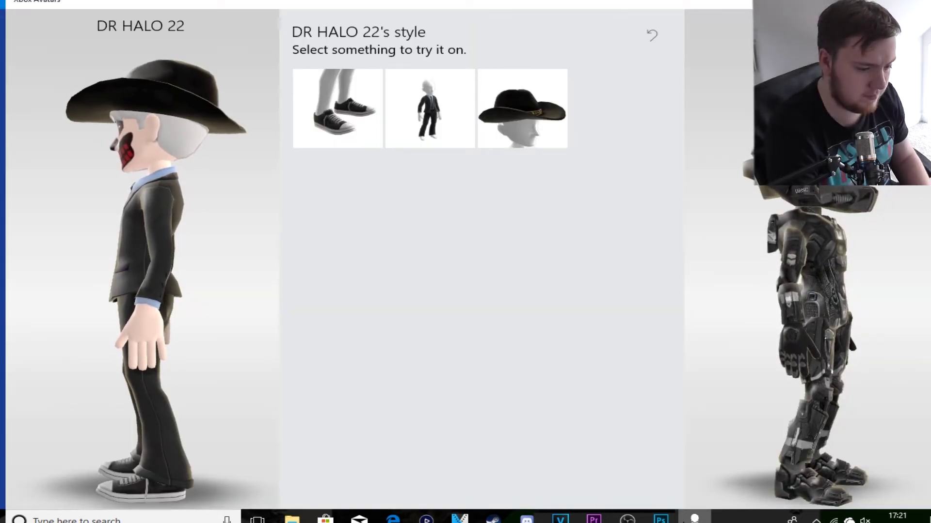
{"action": "left_click", "coordinate": [660, 518]}
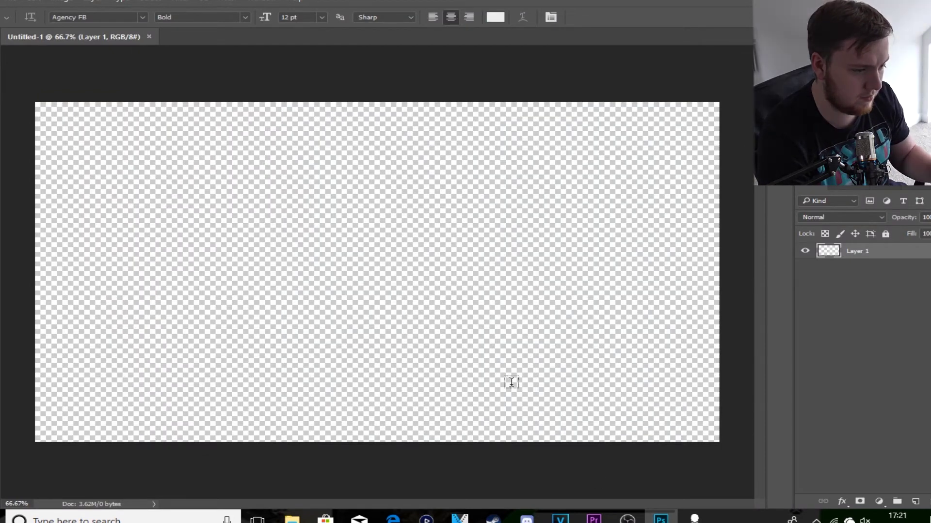
{"action": "key", "text": "ctrl+v"}
- Dismiss the stray text options menu and create a new document, Untitled-2
{"action": "right_click", "coordinate": [447, 313]}
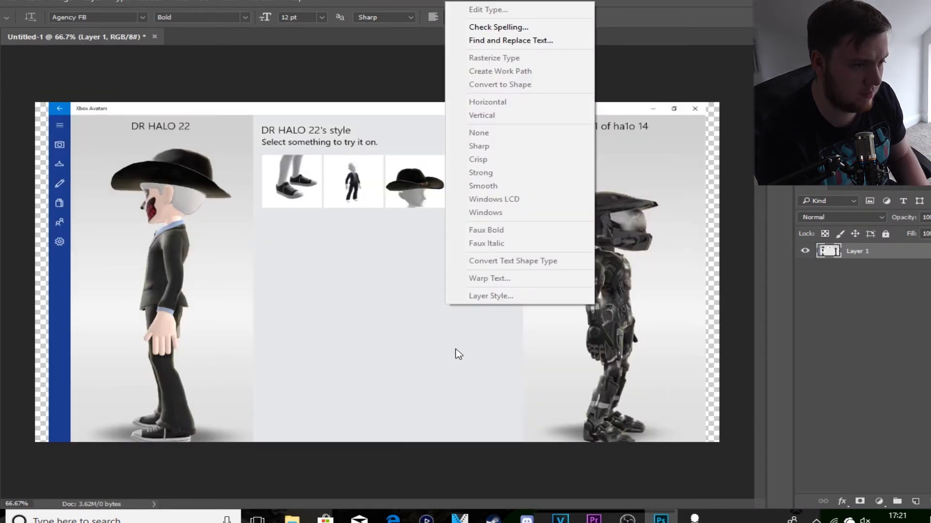
{"action": "left_click", "coordinate": [456, 368]}
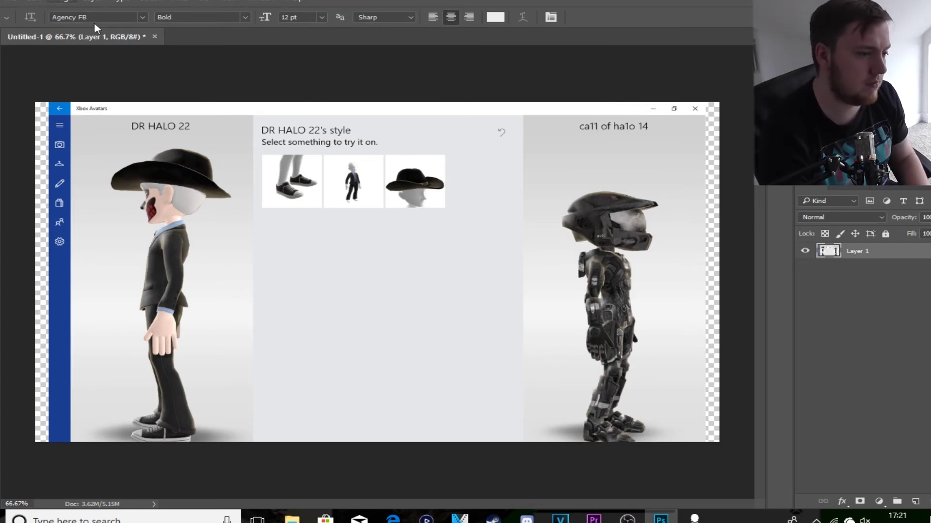
{"action": "left_click", "coordinate": [20, 4]}
{"action": "left_click", "coordinate": [26, 10]}
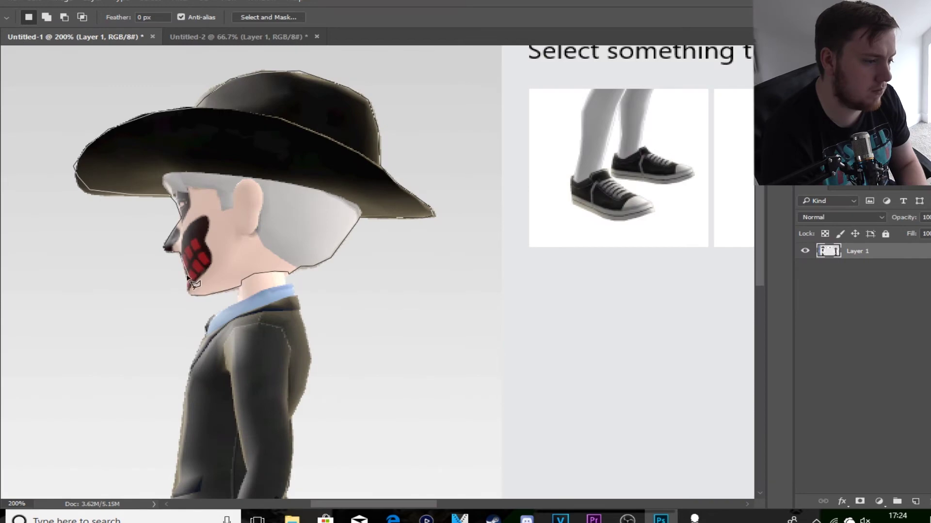
- Finish lassoing the cowboy hat and head, then paste it onto a new layer in the Halo 5 image
{"action": "left_click", "coordinate": [188, 291]}
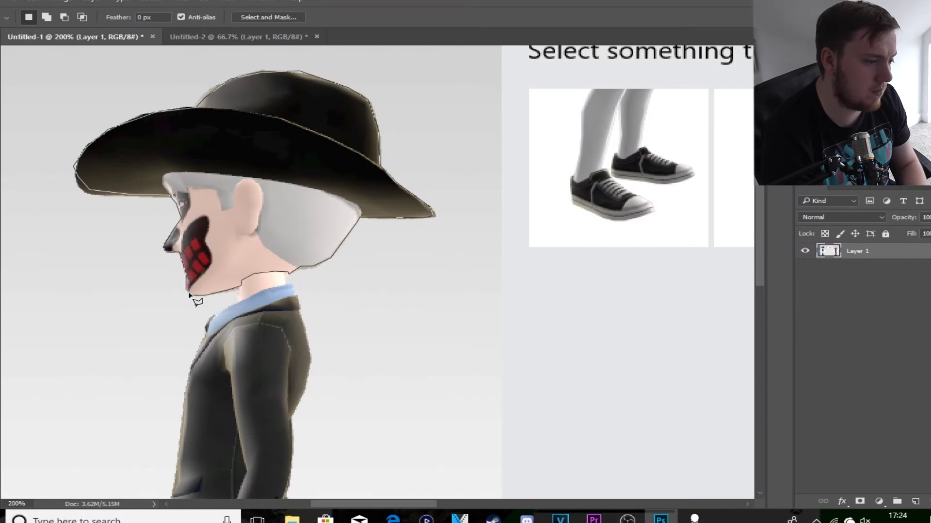
{"action": "left_click", "coordinate": [192, 296]}
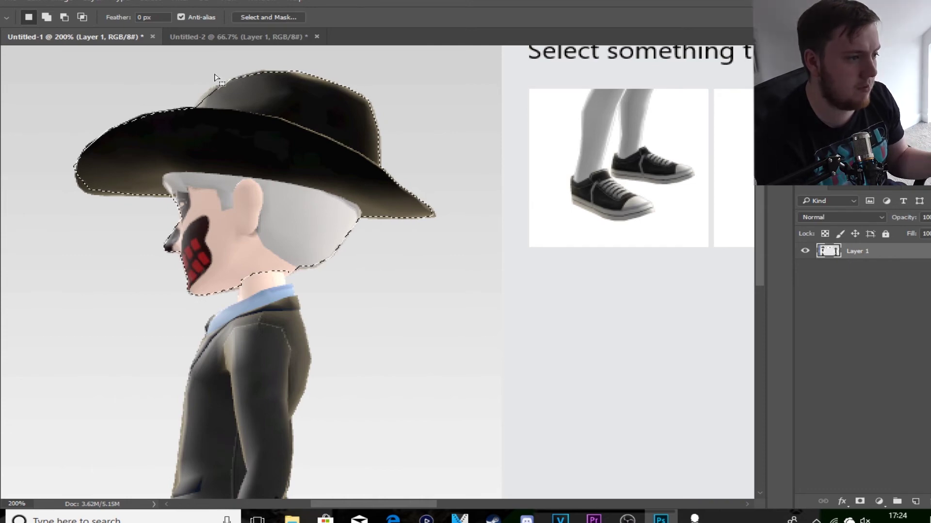
{"action": "left_click", "coordinate": [221, 43]}
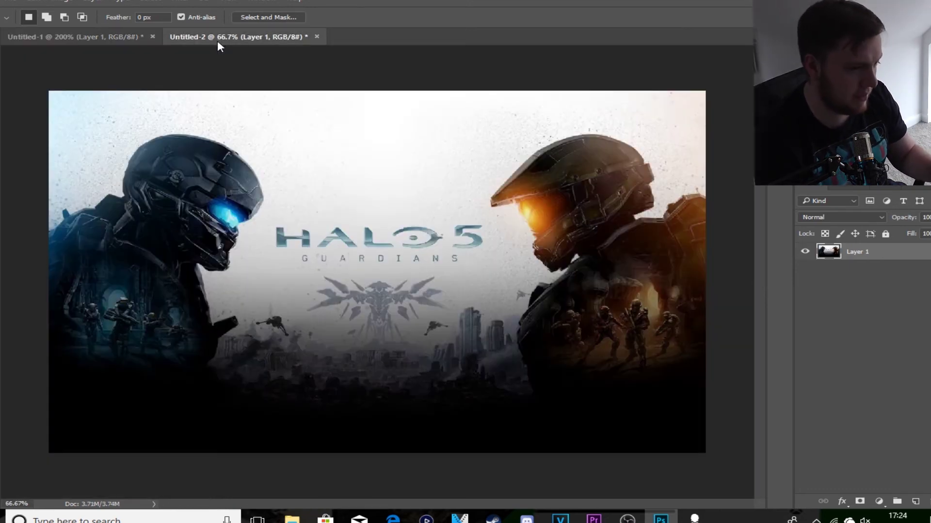
{"action": "key", "text": "ctrl+shift+alt+n"}
{"action": "key", "text": "ctrl+v"}
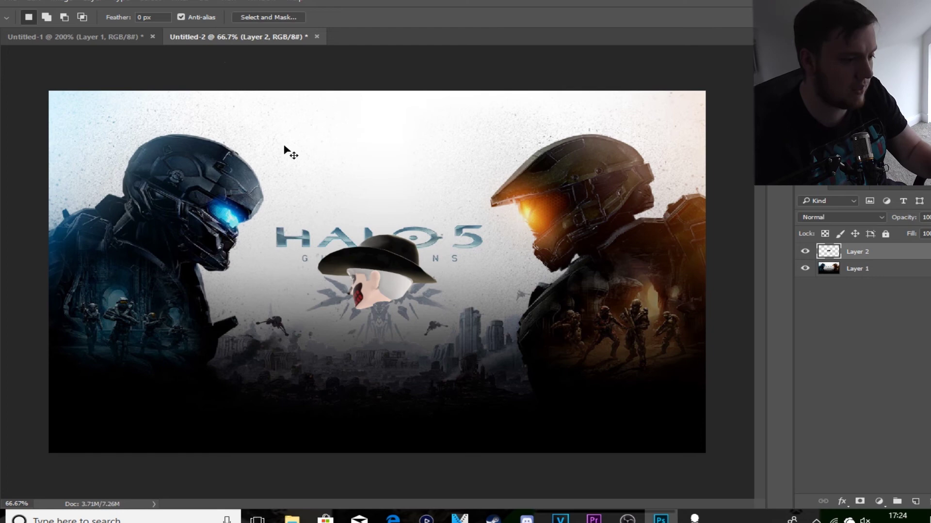
- Flip the cowboy-hat head horizontally, enlarge and tilt it over the left soldier
{"action": "key", "text": "ctrl+t"}
{"action": "right_click", "coordinate": [381, 295]}
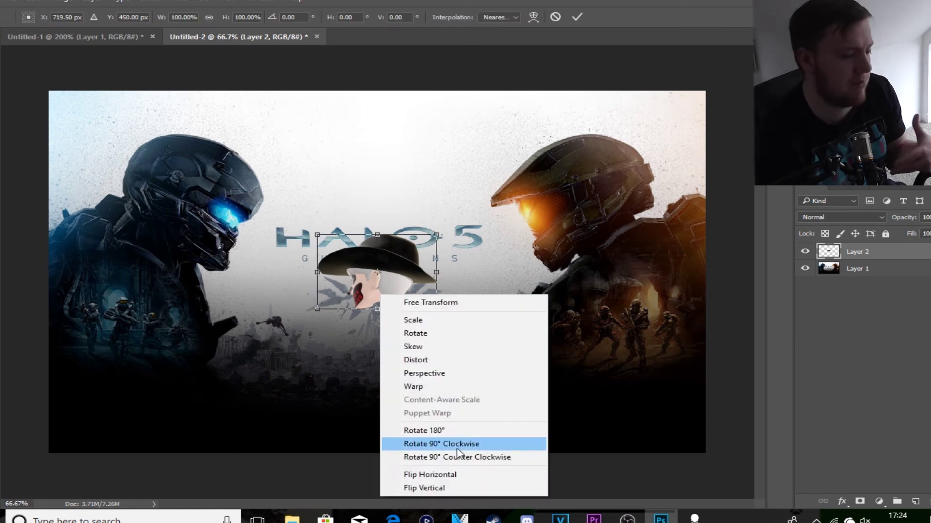
{"action": "left_click", "coordinate": [445, 478]}
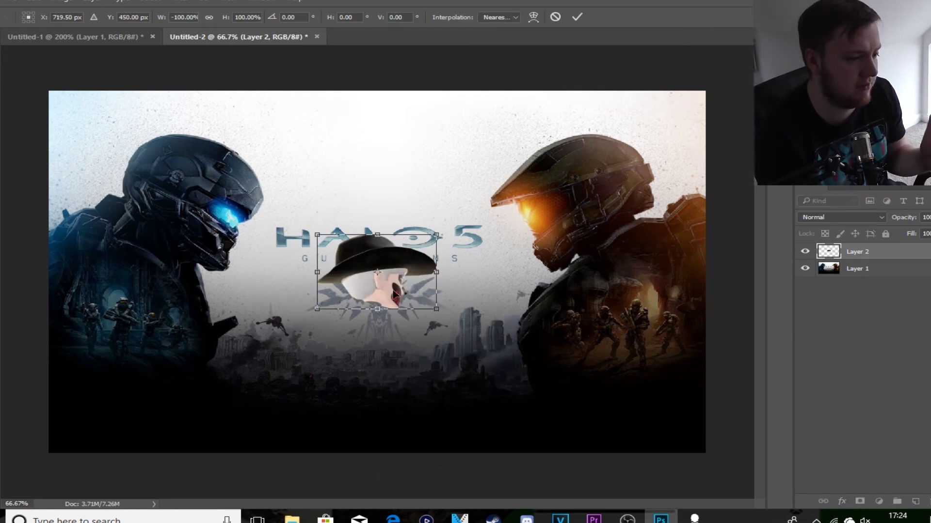
{"action": "left_click_drag", "start_coordinate": [395, 287], "coordinate": [141, 138]}
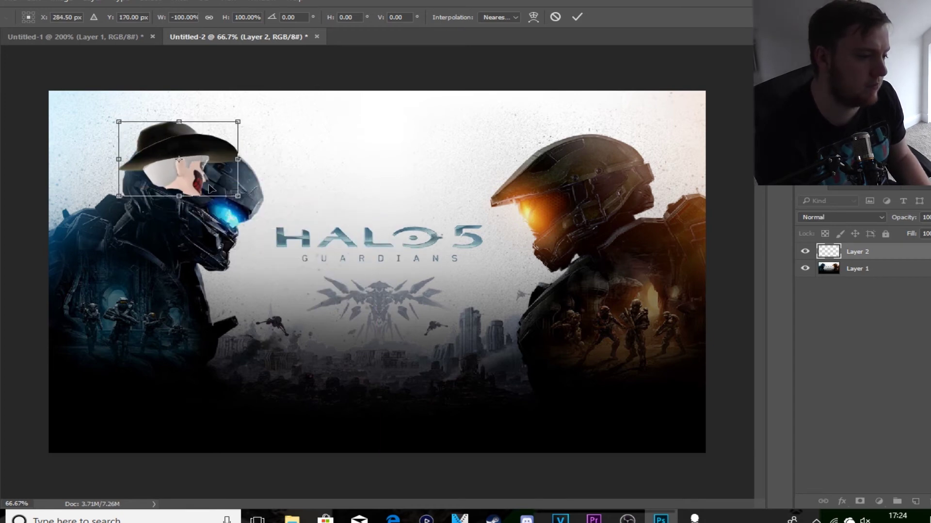
{"action": "left_click_drag", "start_coordinate": [236, 196], "coordinate": [319, 312]}
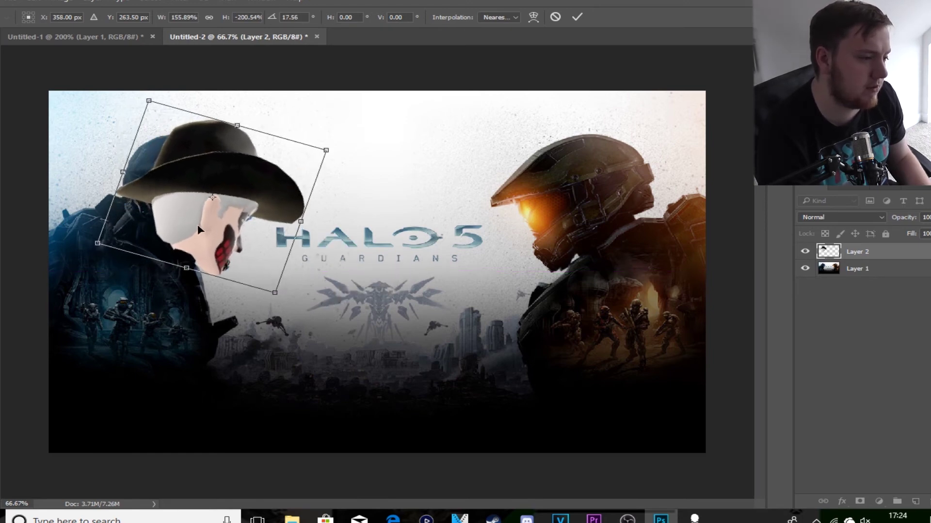
{"action": "left_click_drag", "start_coordinate": [179, 208], "coordinate": [155, 181]}
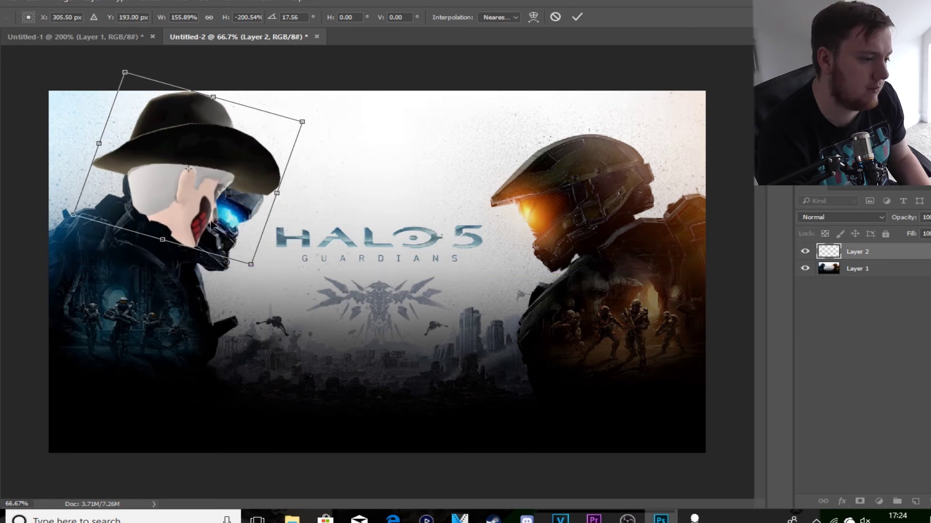
{"action": "left_click_drag", "start_coordinate": [255, 266], "coordinate": [297, 301]}
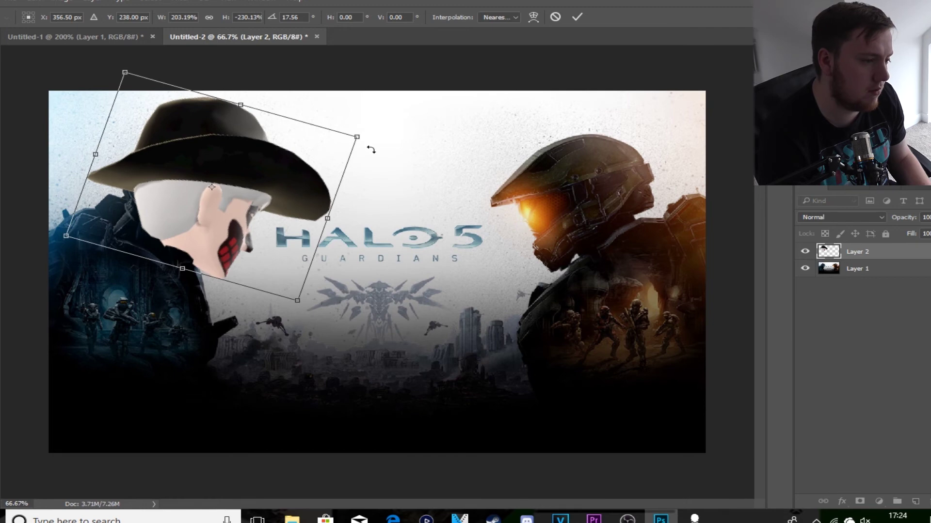
{"action": "left_click_drag", "start_coordinate": [388, 138], "coordinate": [394, 145]}
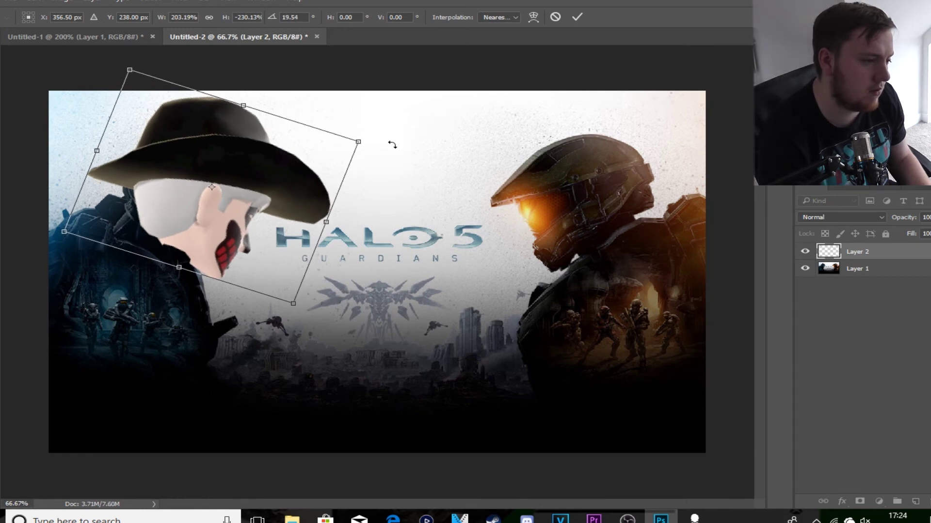
{"action": "mouse_move", "coordinate": [187, 216]}
{"action": "left_mouse_down"}
{"action": "mouse_move", "coordinate": [173, 176]}
{"action": "mouse_move", "coordinate": [184, 177]}
{"action": "mouse_move", "coordinate": [196, 210]}
{"action": "mouse_move", "coordinate": [191, 203]}
{"action": "left_mouse_up"}
{"action": "left_click", "coordinate": [575, 16]}
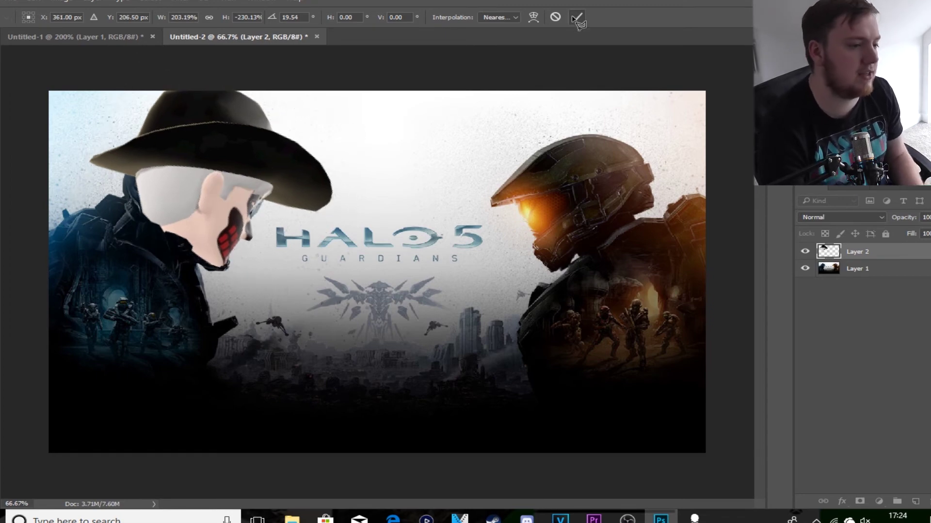
- Bring up the Open dialog and browse into the COH Gaming 2018 folder
{"action": "left_click", "coordinate": [9, 2]}
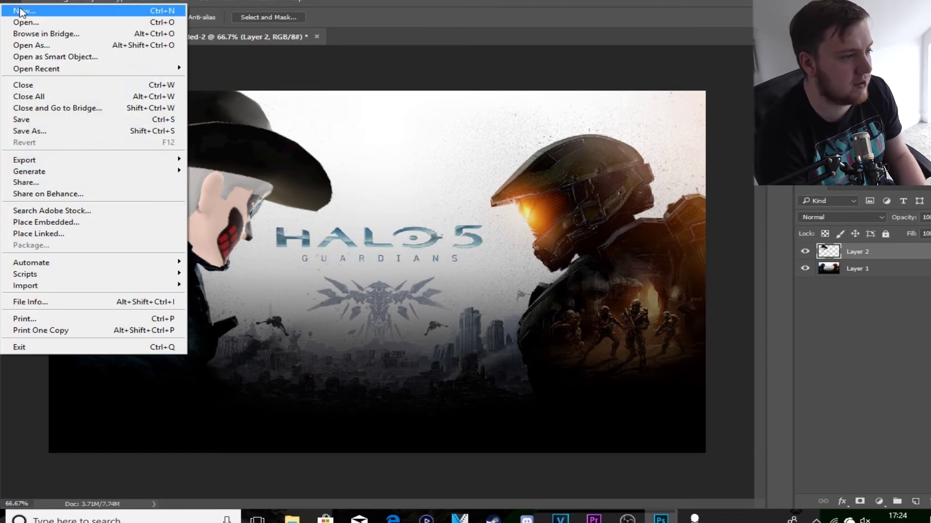
{"action": "left_click", "coordinate": [27, 28]}
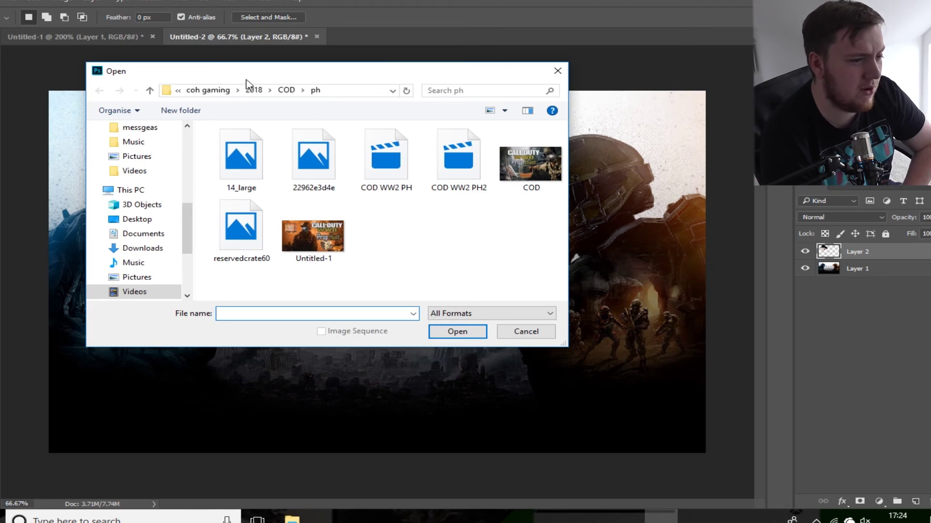
{"action": "left_click", "coordinate": [206, 92]}
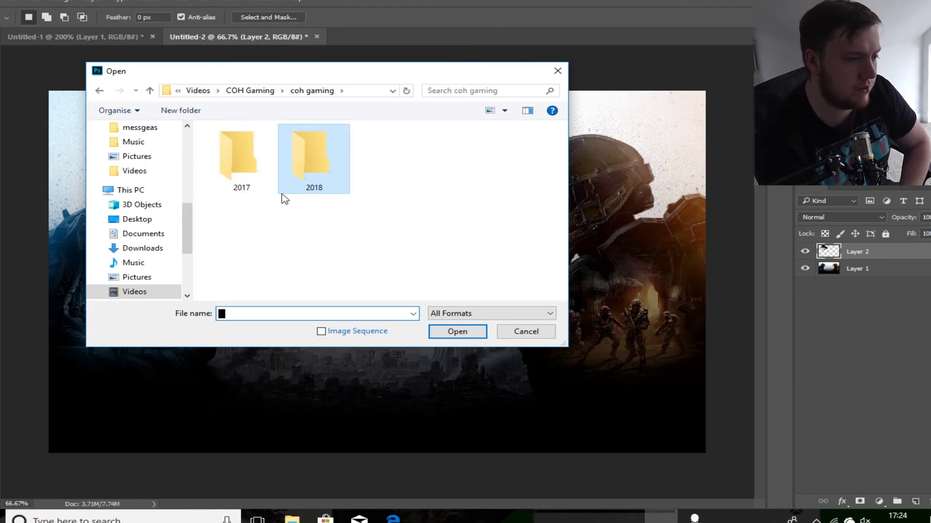
{"action": "double_click", "coordinate": [332, 177]}
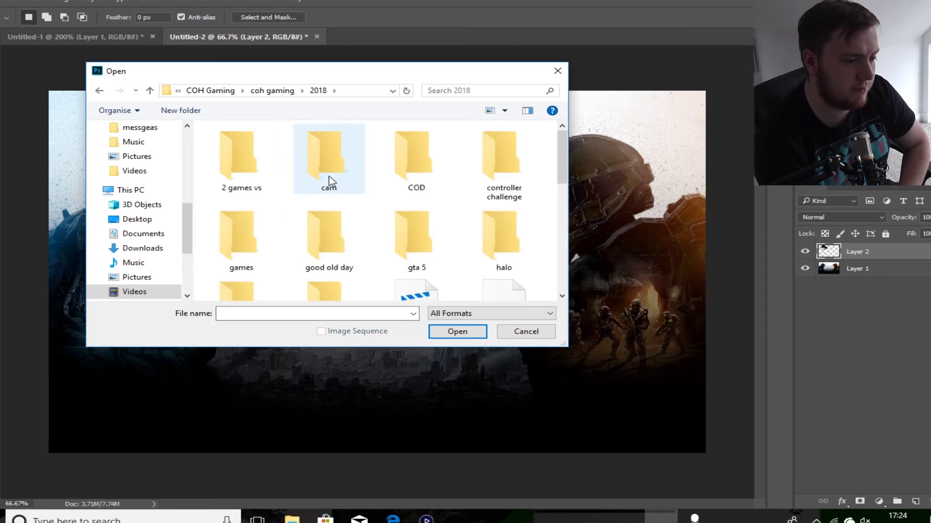
{"action": "scroll", "coordinate": [368, 194], "scroll_direction": "down", "scroll_amount": 2}
{"action": "scroll", "coordinate": [392, 228], "scroll_direction": "down", "scroll_amount": 3}
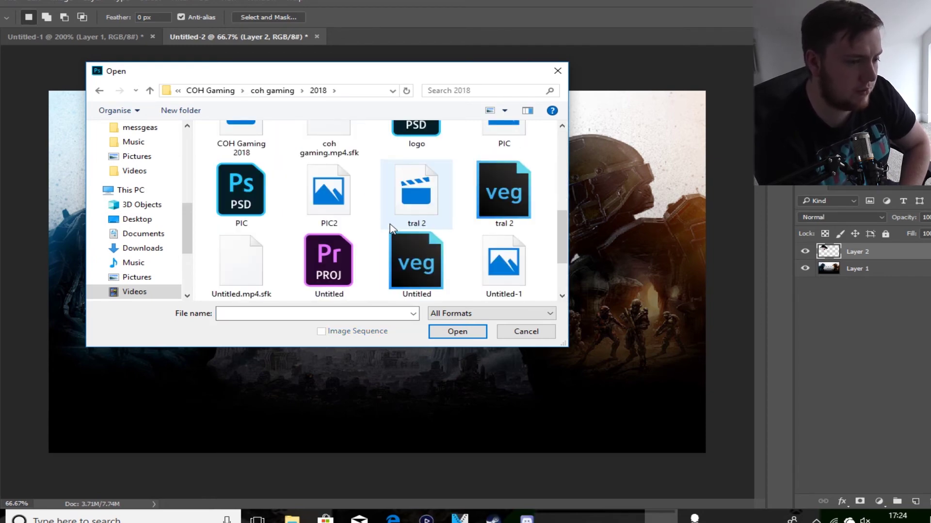
{"action": "scroll", "coordinate": [385, 231], "scroll_direction": "down", "scroll_amount": 2}
{"action": "scroll", "coordinate": [282, 212], "scroll_direction": "up", "scroll_amount": 3}
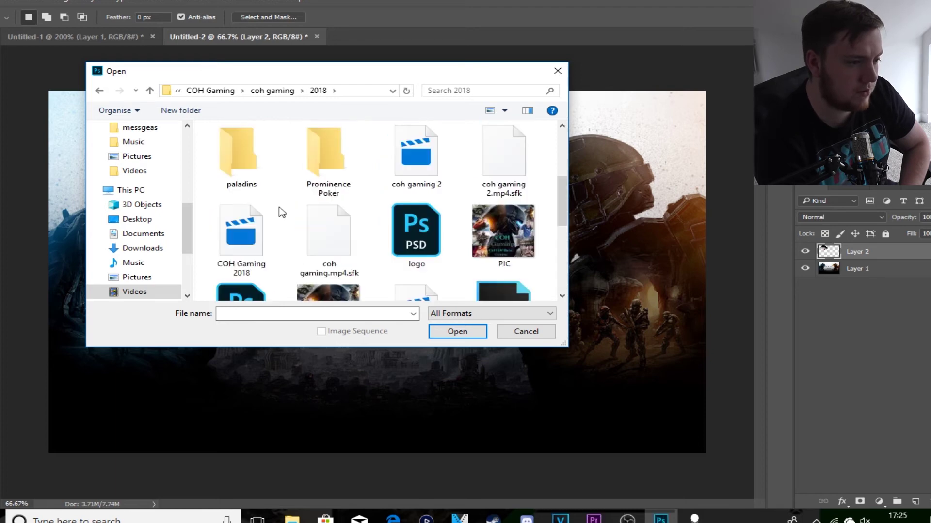
{"action": "scroll", "coordinate": [281, 212], "scroll_direction": "up", "scroll_amount": 3}
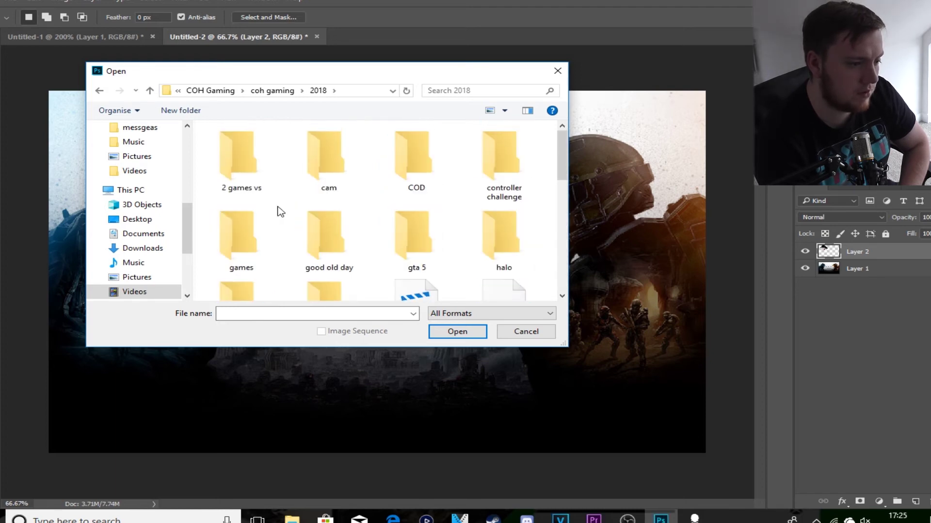
{"action": "scroll", "coordinate": [280, 212], "scroll_direction": "down", "scroll_amount": 3}
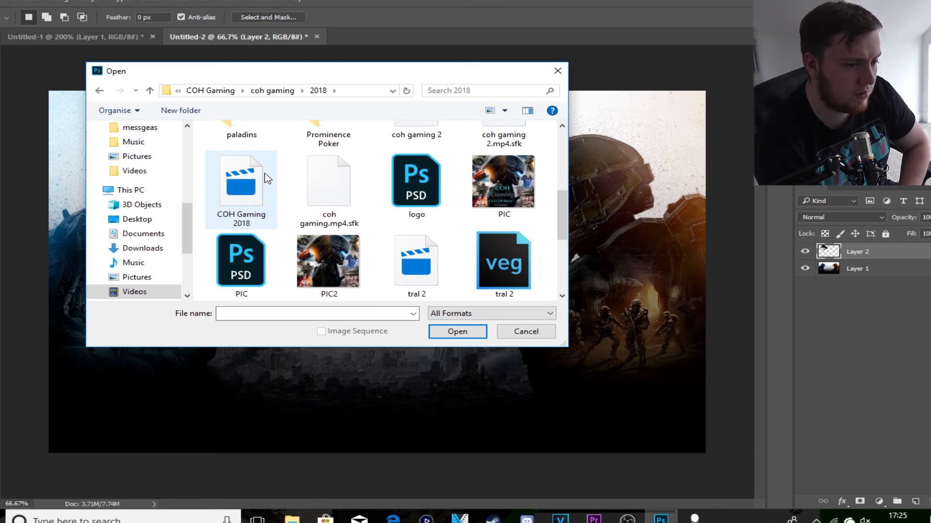
- Go back up to the COH Gaming folder and select MyAvatar2
{"action": "key", "text": "BackSpace"}
{"action": "key", "text": "BackSpace"}
{"action": "scroll", "coordinate": [381, 211], "scroll_direction": "down", "scroll_amount": 2}
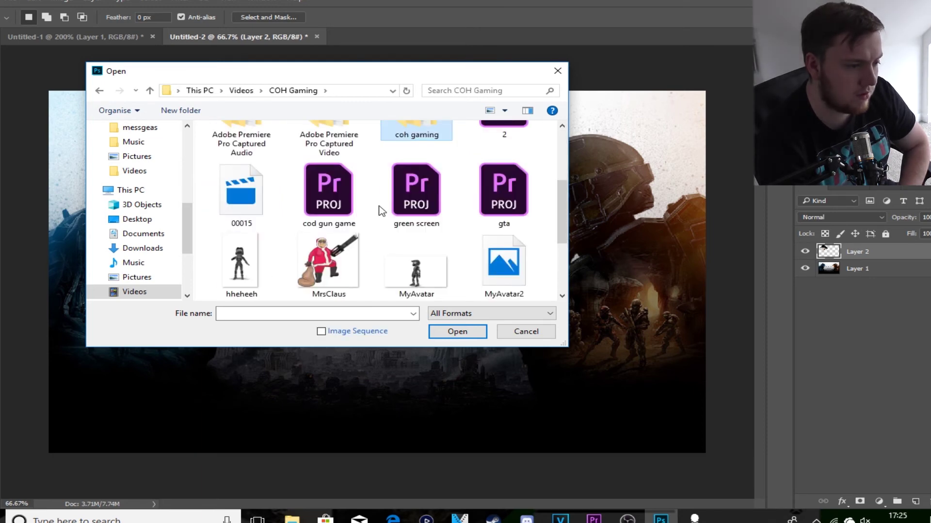
{"action": "scroll", "coordinate": [380, 213], "scroll_direction": "down", "scroll_amount": 1}
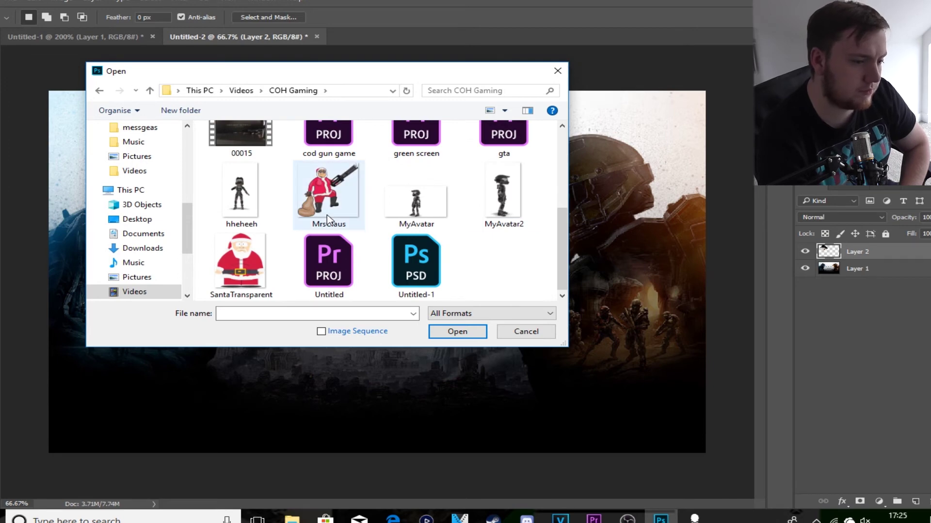
{"action": "left_click", "coordinate": [503, 197]}
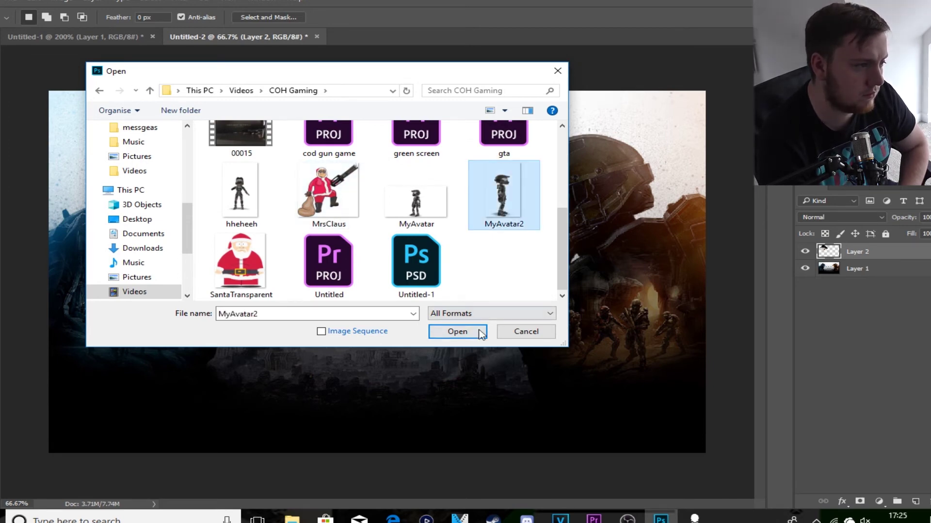
- Open MyAvatar2.png, Polygonal-Lasso around the helmeted head, and return to Untitled-2
{"action": "left_click", "coordinate": [457, 331]}
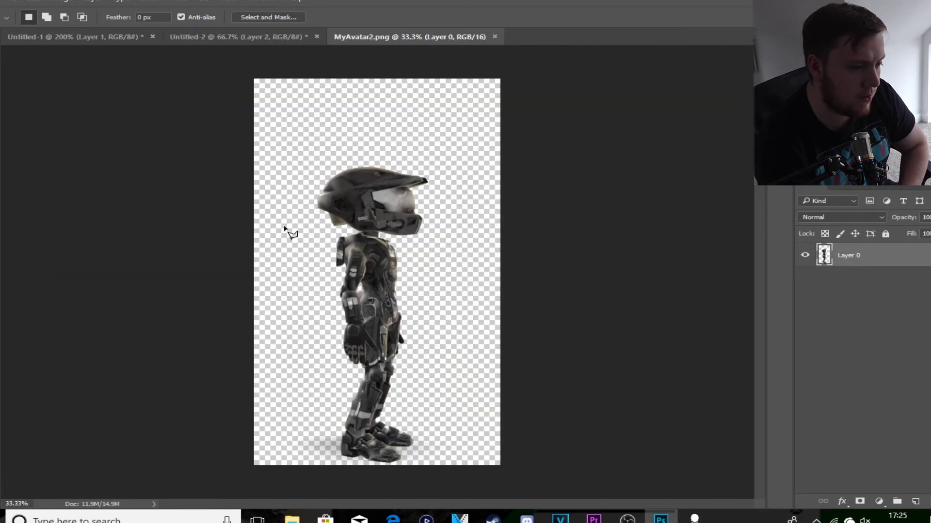
{"action": "left_click", "coordinate": [285, 227]}
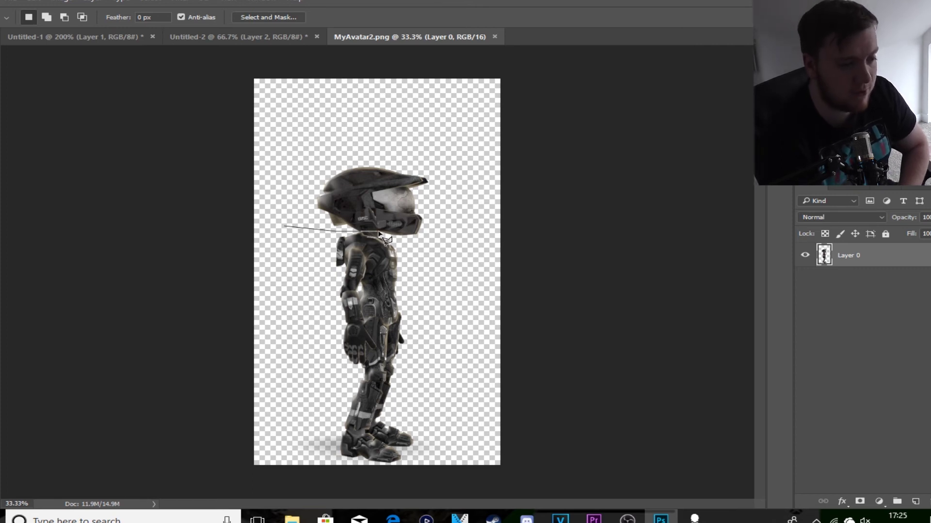
{"action": "left_click", "coordinate": [456, 241]}
{"action": "left_click", "coordinate": [458, 121]}
{"action": "left_click", "coordinate": [349, 103]}
{"action": "left_click", "coordinate": [310, 147]}
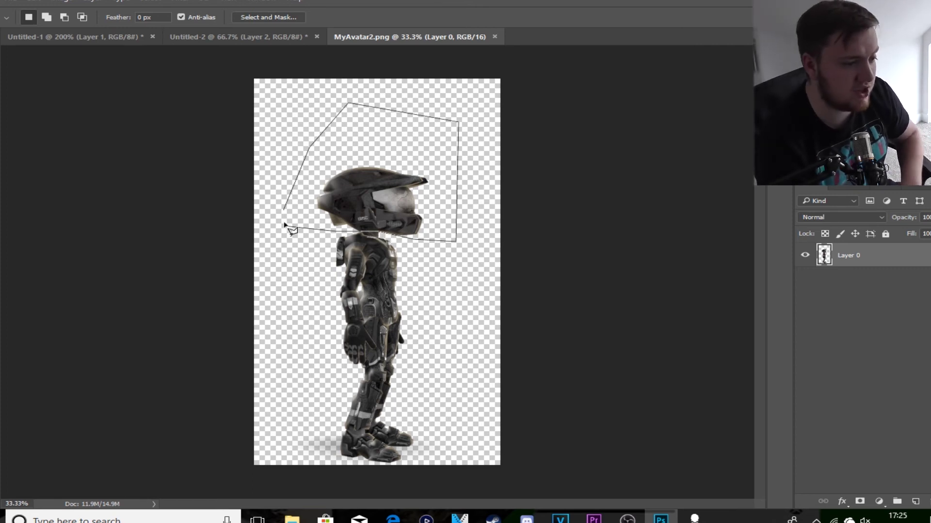
{"action": "left_click", "coordinate": [286, 226]}
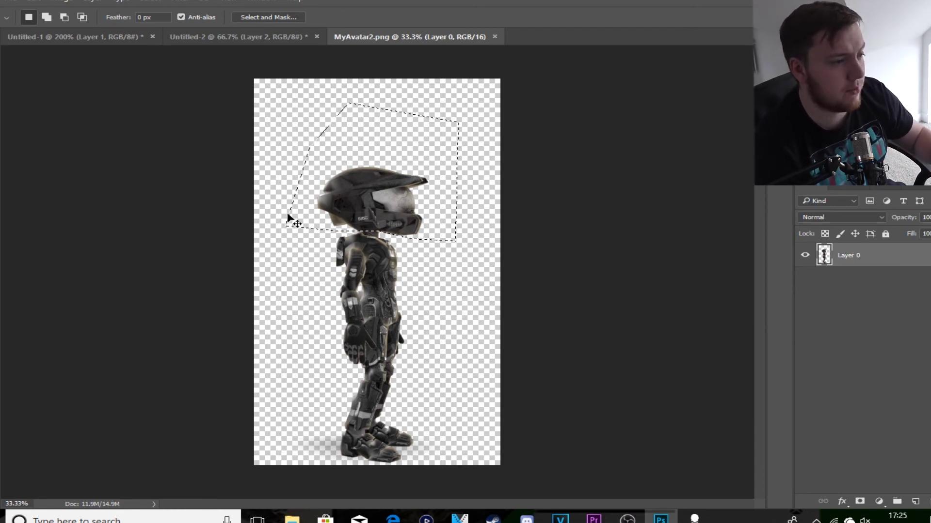
{"action": "left_click", "coordinate": [204, 38]}
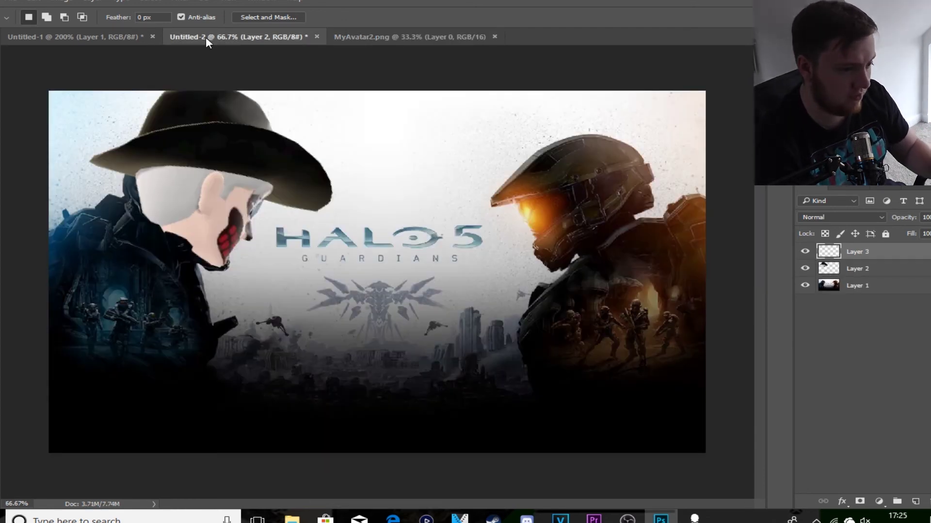
- Paste the helmet as a new layer and flip it horizontally
{"action": "key", "text": "ctrl+v"}
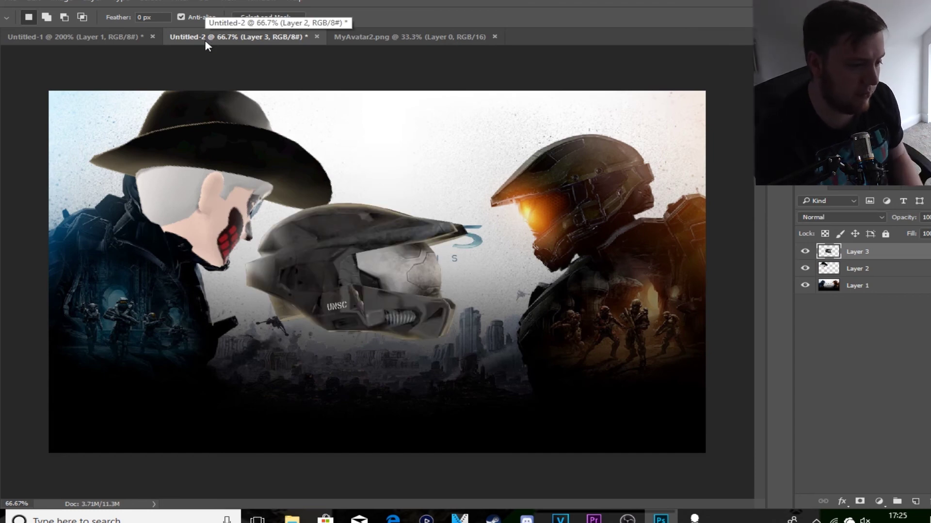
{"action": "key", "text": "ctrl+t"}
{"action": "right_click", "coordinate": [413, 251]}
{"action": "left_click", "coordinate": [460, 430]}
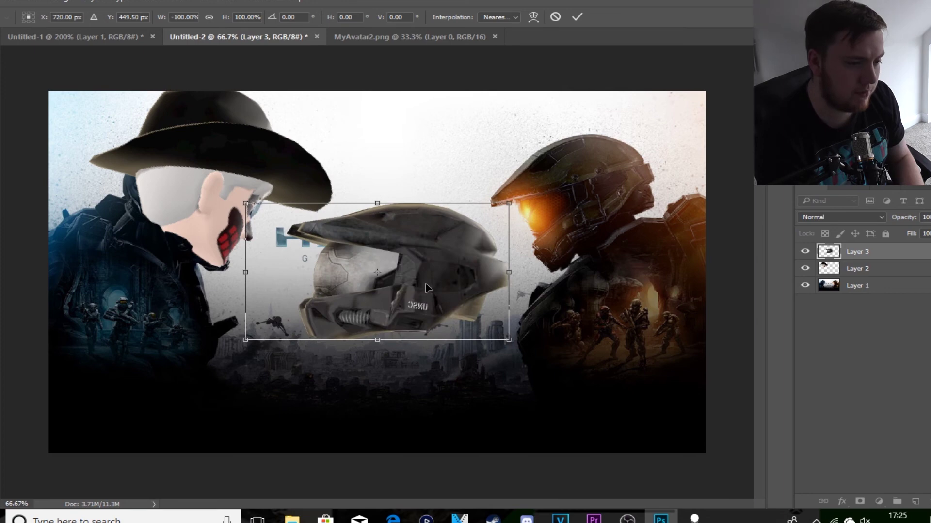
- Move, tilt and shrink the helmet to about 78% over Master Chief's head
{"action": "left_click_drag", "start_coordinate": [427, 288], "coordinate": [577, 198]}
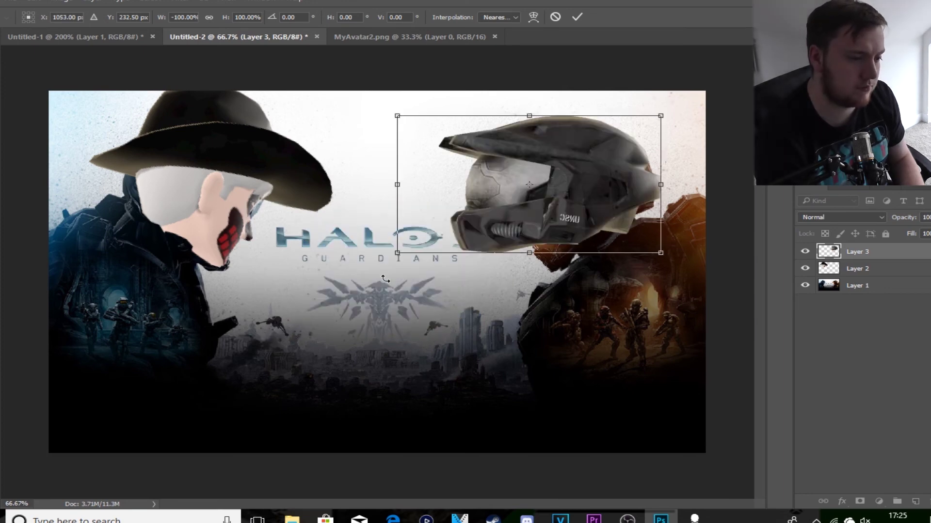
{"action": "left_click_drag", "start_coordinate": [396, 276], "coordinate": [411, 292]}
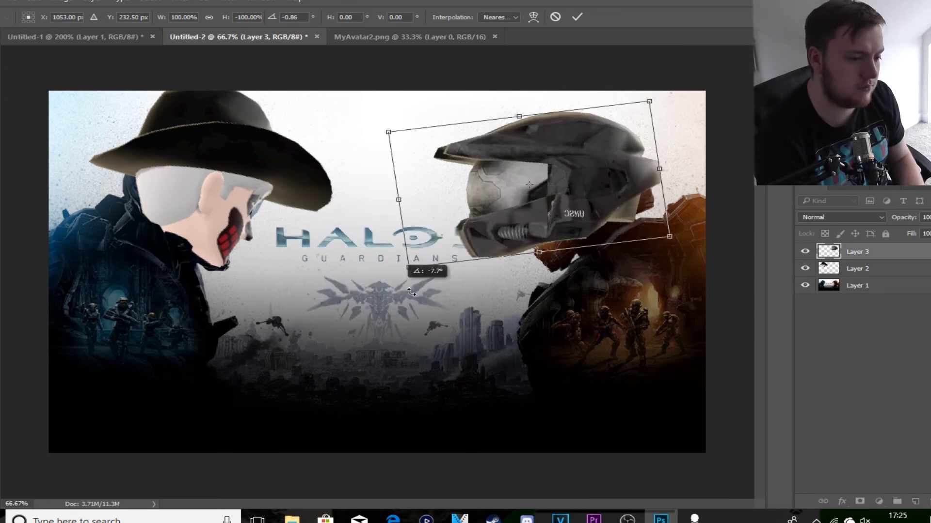
{"action": "left_click_drag", "start_coordinate": [411, 293], "coordinate": [480, 291]}
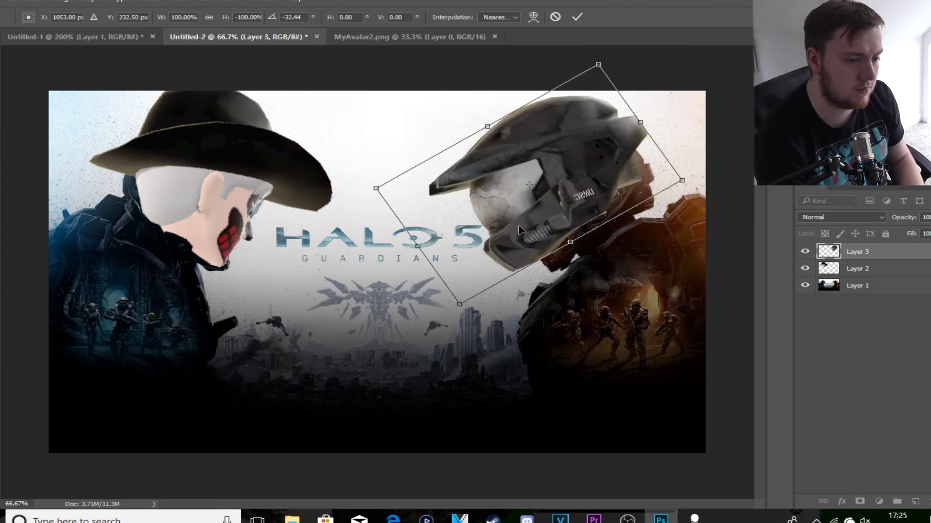
{"action": "left_click_drag", "start_coordinate": [525, 234], "coordinate": [533, 242]}
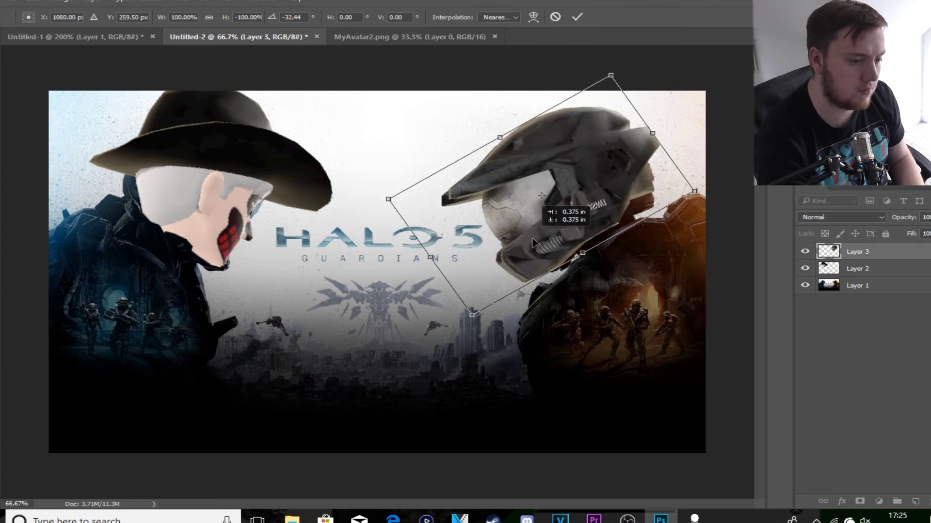
{"action": "left_click_drag", "start_coordinate": [533, 242], "coordinate": [545, 251]}
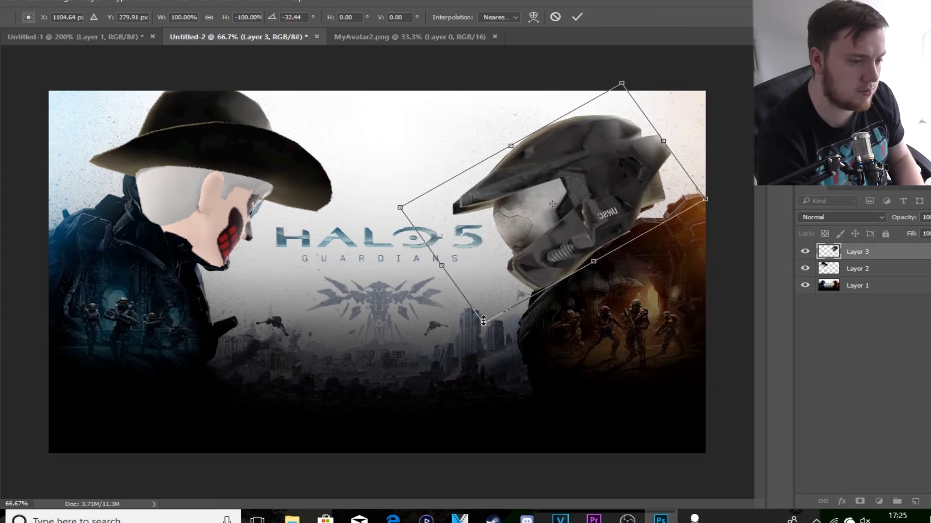
{"action": "left_click_drag", "start_coordinate": [483, 321], "coordinate": [516, 271]}
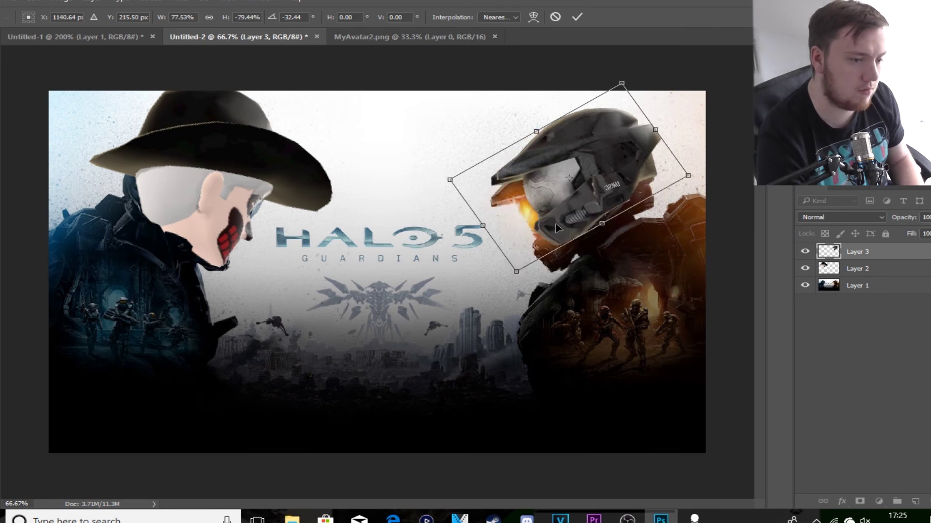
{"action": "left_click_drag", "start_coordinate": [557, 228], "coordinate": [550, 253]}
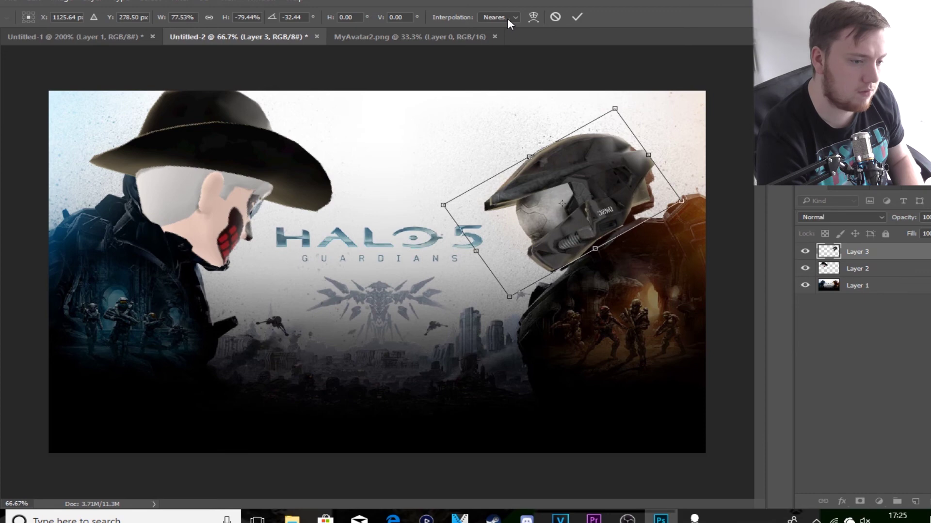
{"action": "left_click_drag", "start_coordinate": [719, 206], "coordinate": [720, 206]}
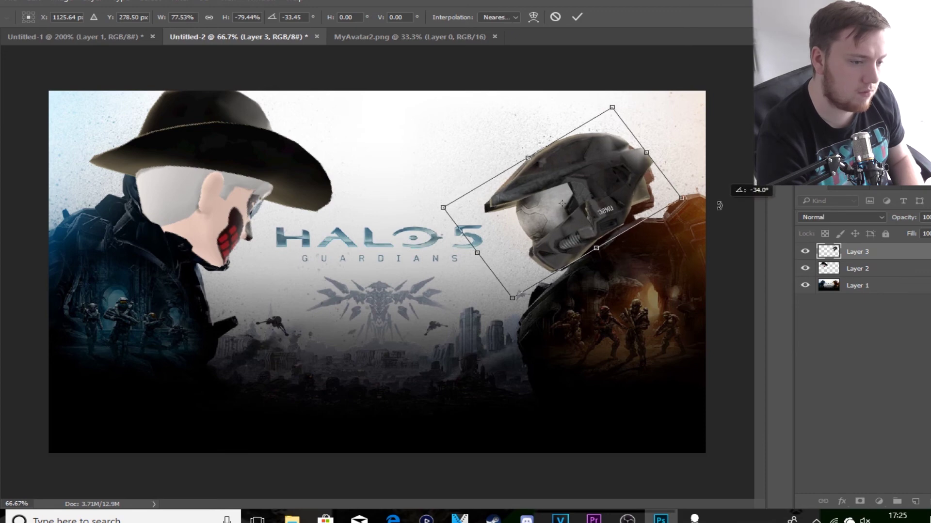
{"action": "left_click_drag", "start_coordinate": [599, 192], "coordinate": [615, 189]}
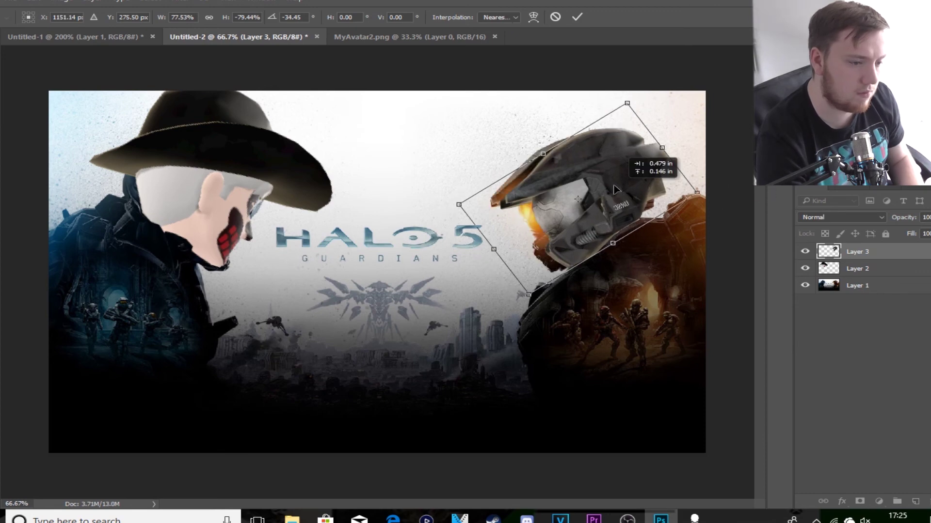
{"action": "left_click_drag", "start_coordinate": [616, 189], "coordinate": [605, 197]}
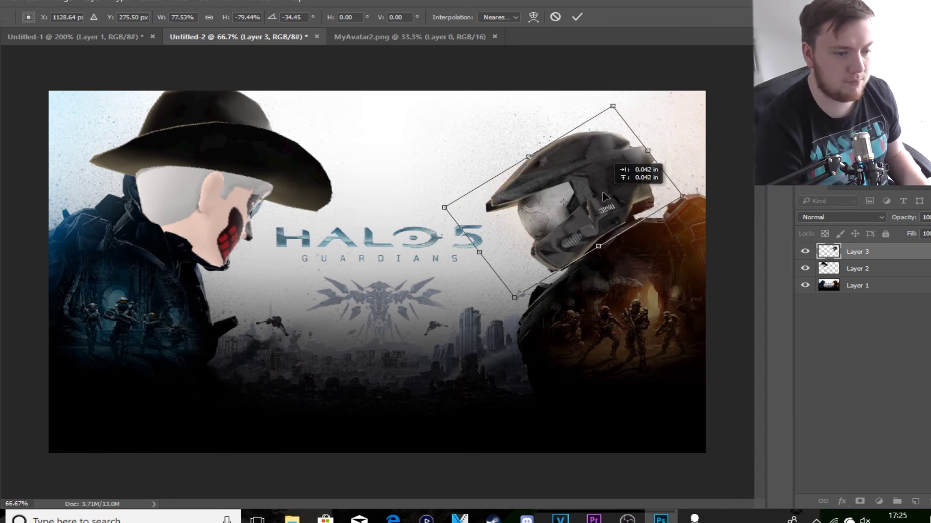
{"action": "left_click", "coordinate": [576, 17]}
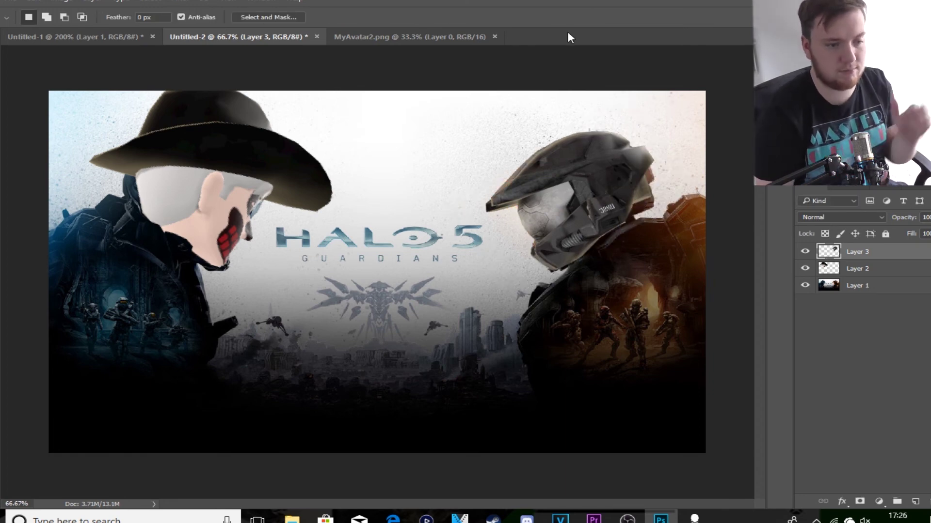